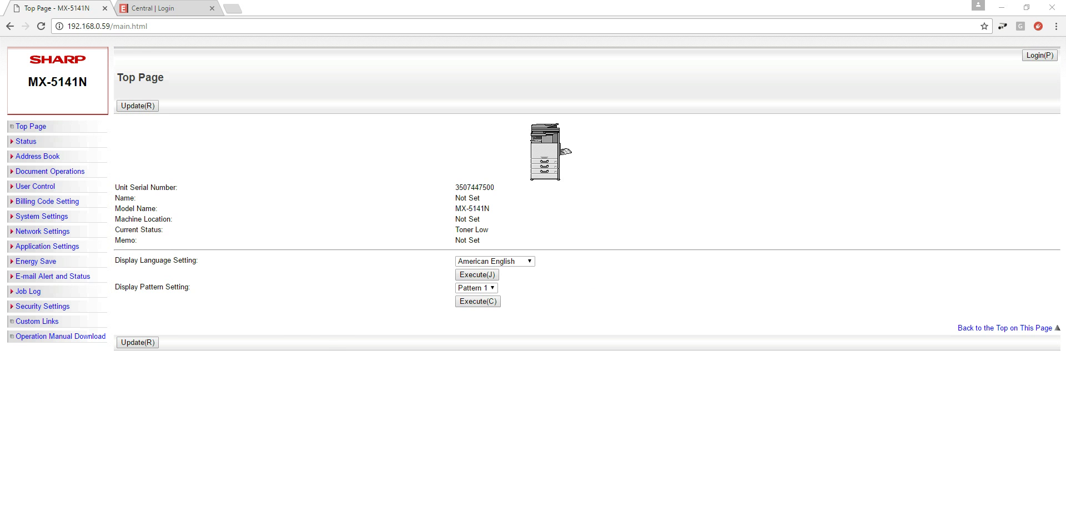
Switch from the Sharp printer's web page to File Explorer on Local Disk (C:).
key("alt+Tab")
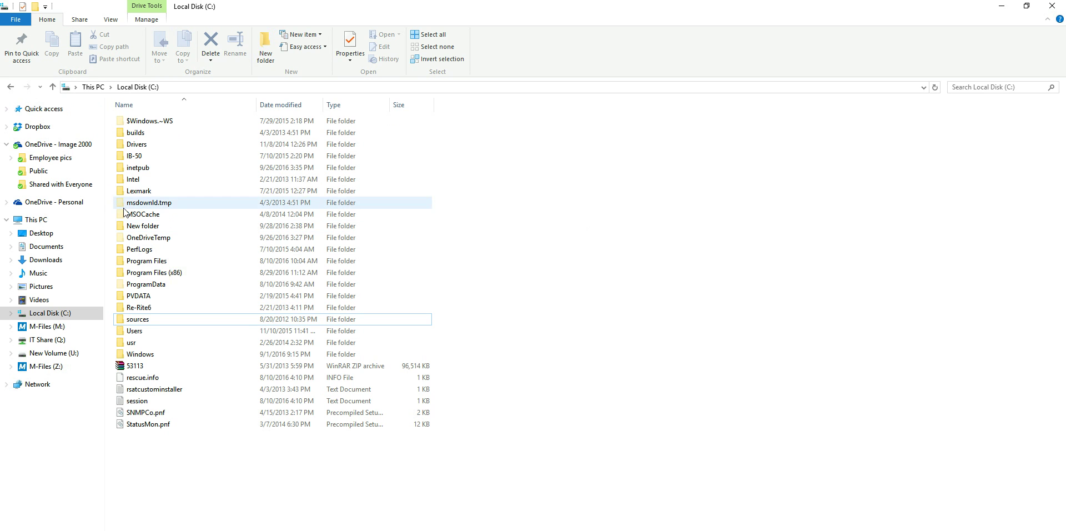
left_click(37, 220)
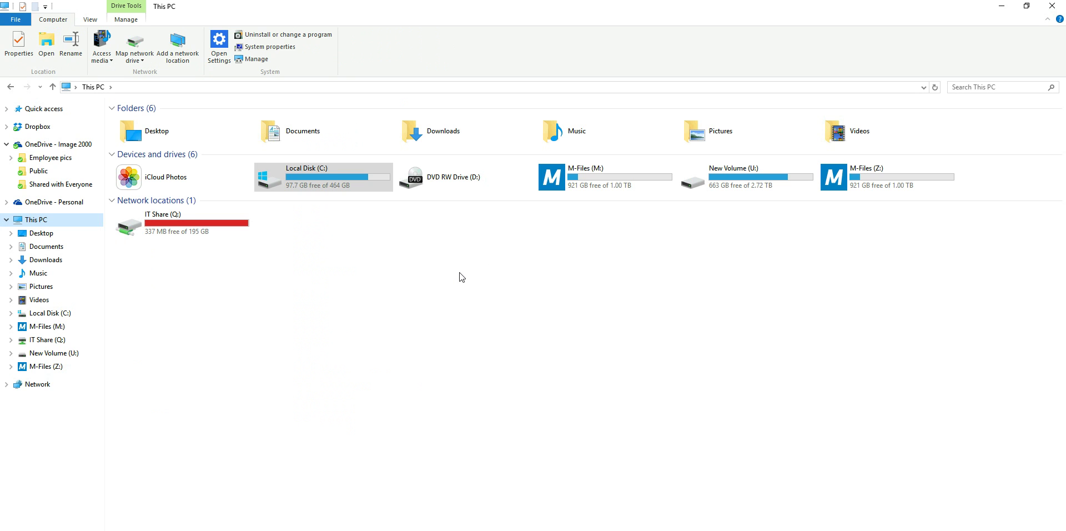
double_click(325, 186)
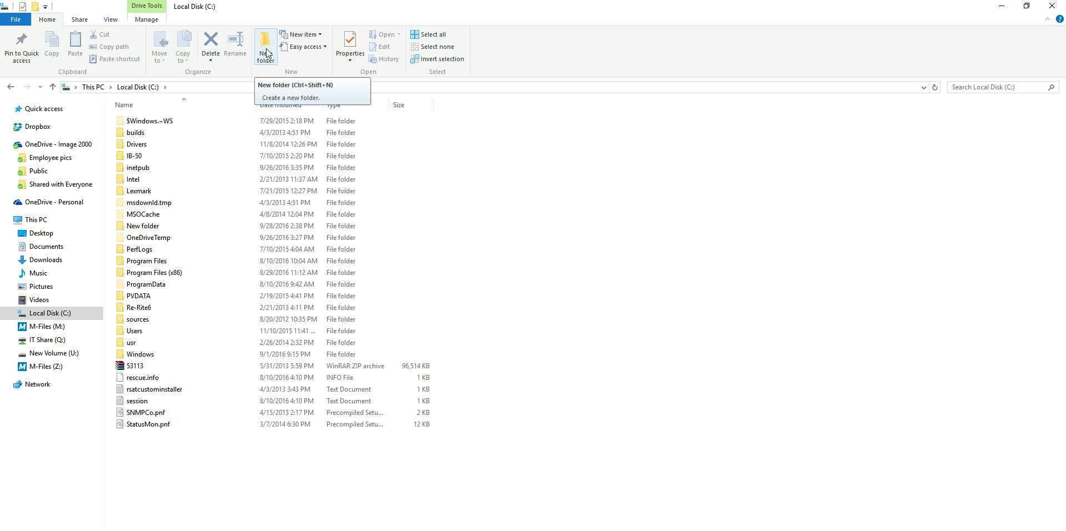
Create a new folder named Scans at the root of Local Disk (C:).
right_click(272, 493)
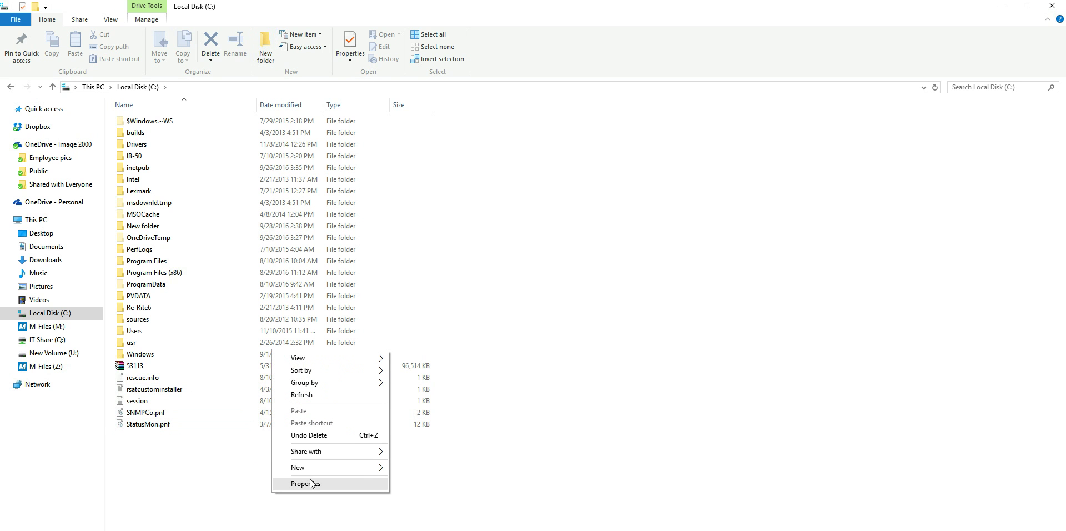
mouse_move(312, 468)
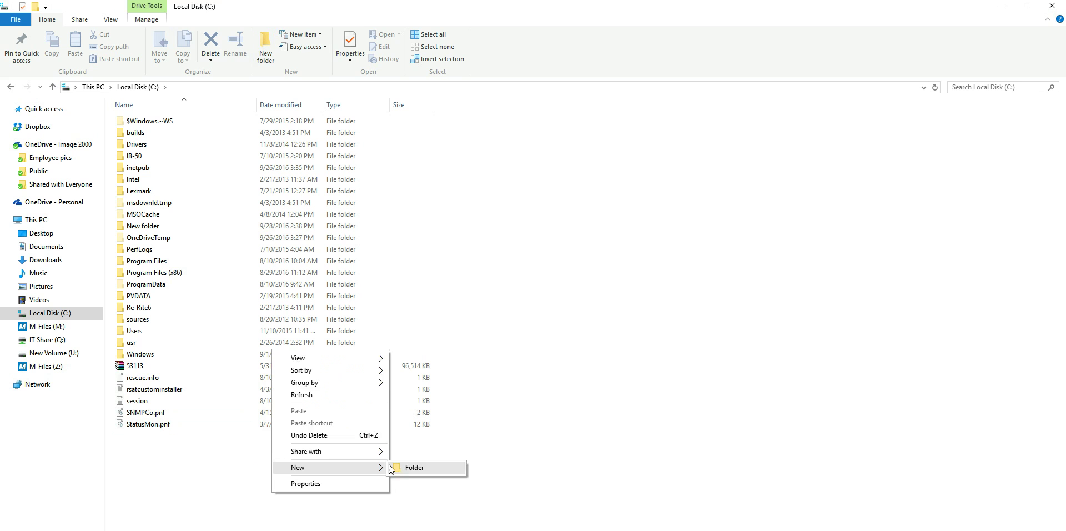
left_click(403, 468)
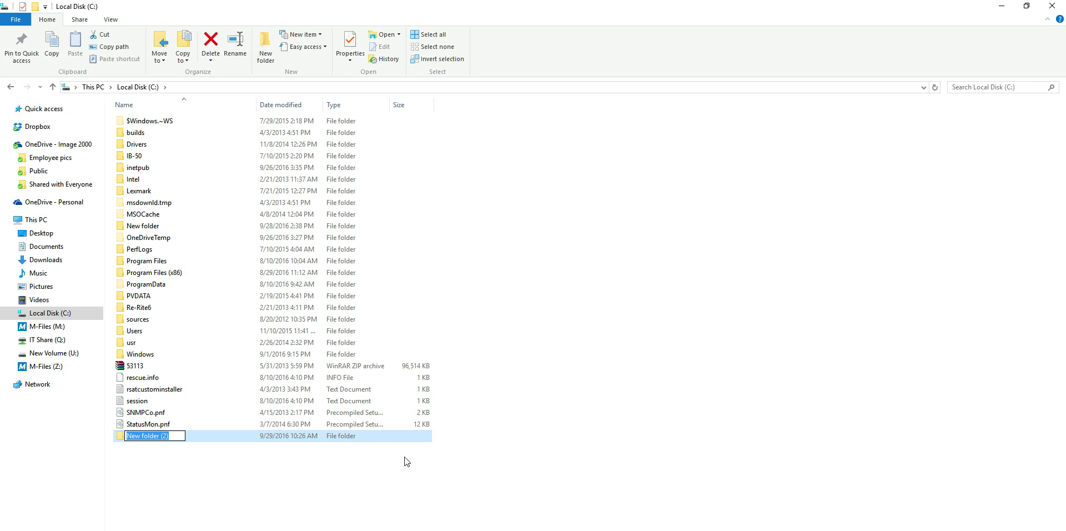
type("Scans")
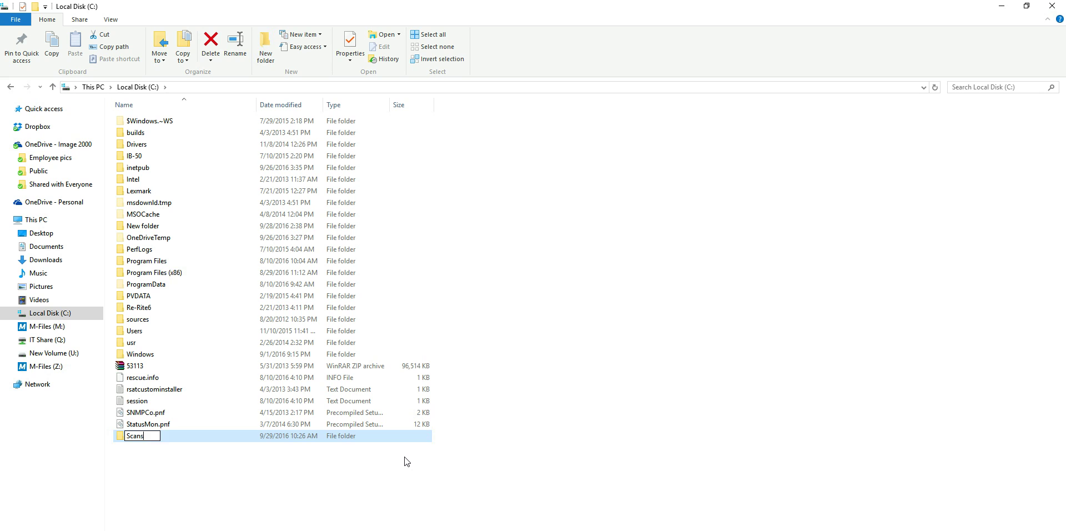
key("Return")
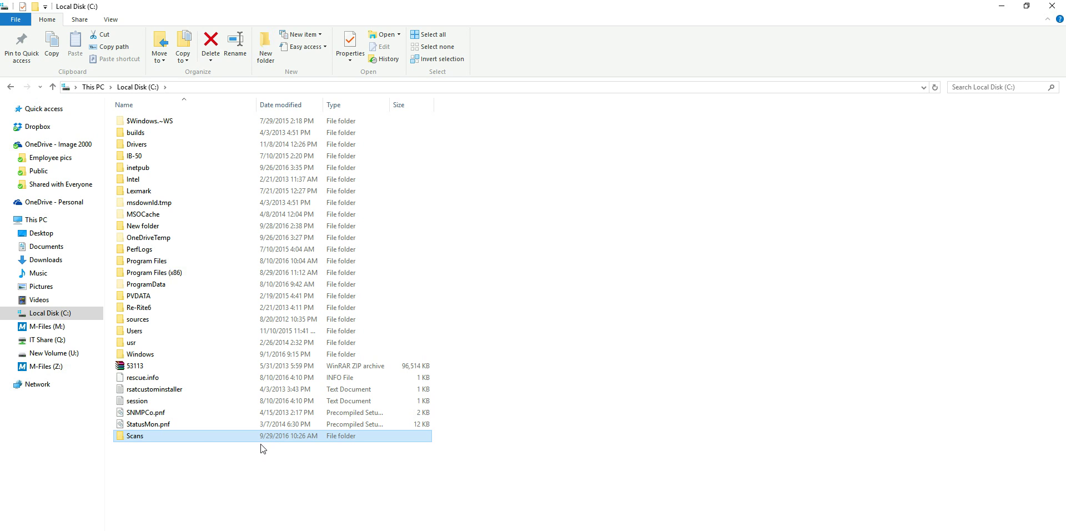
Append the test characters '-#%!^&% $%^' to the folder name, then delete them to restore 'Scans'.
right_click(204, 441)
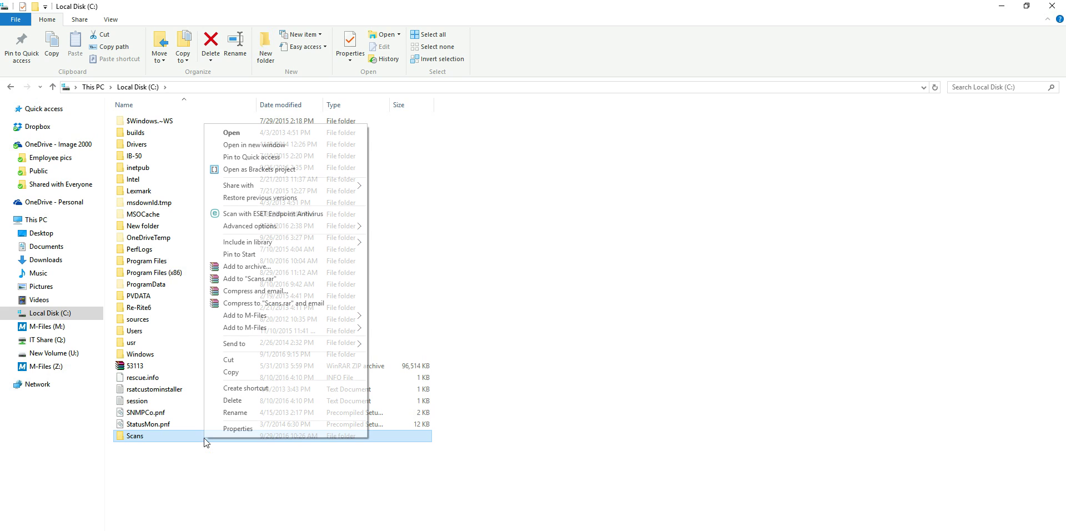
left_click(236, 413)
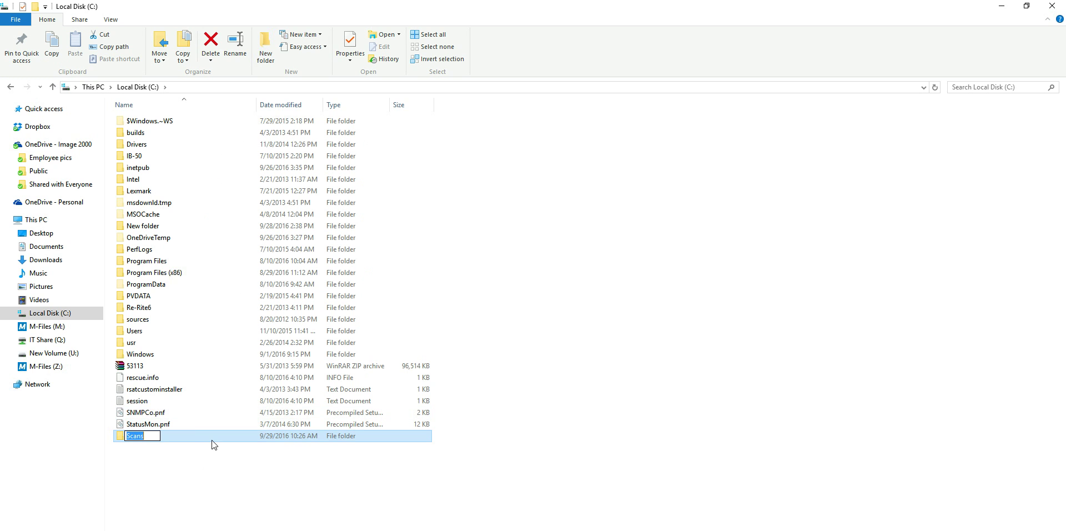
left_click(151, 437)
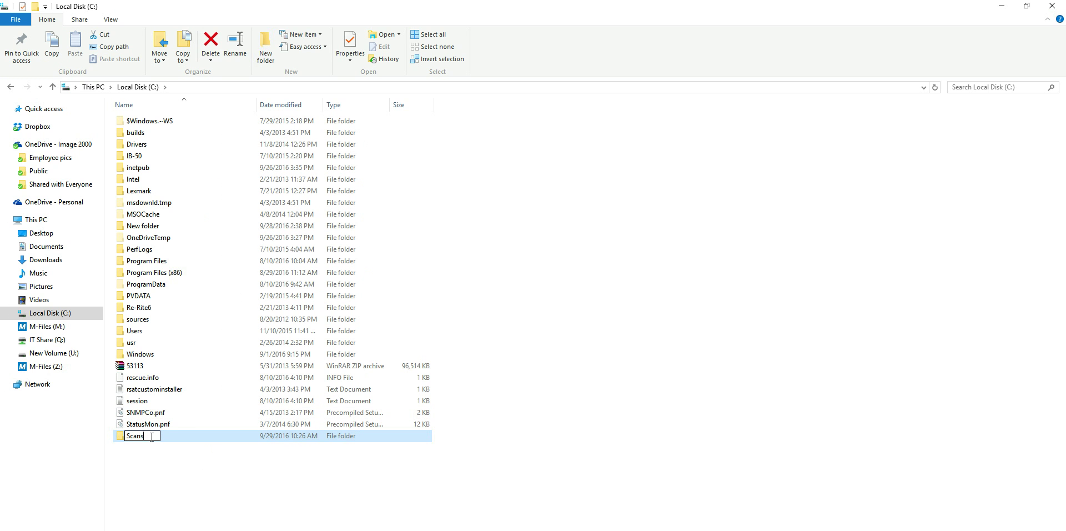
type("-#%!^&% $%^")
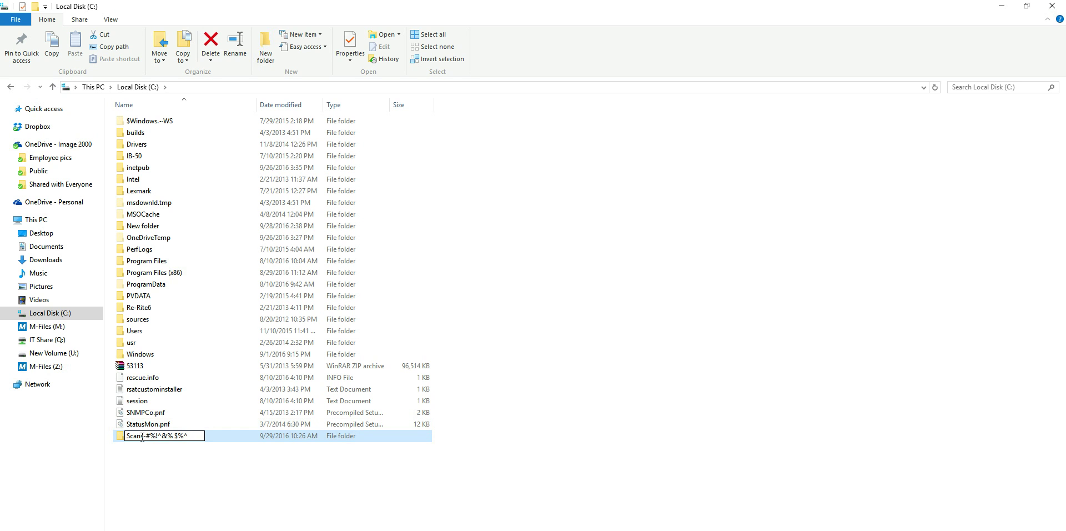
left_click_drag(144, 438, 183, 436)
key("BackSpace")
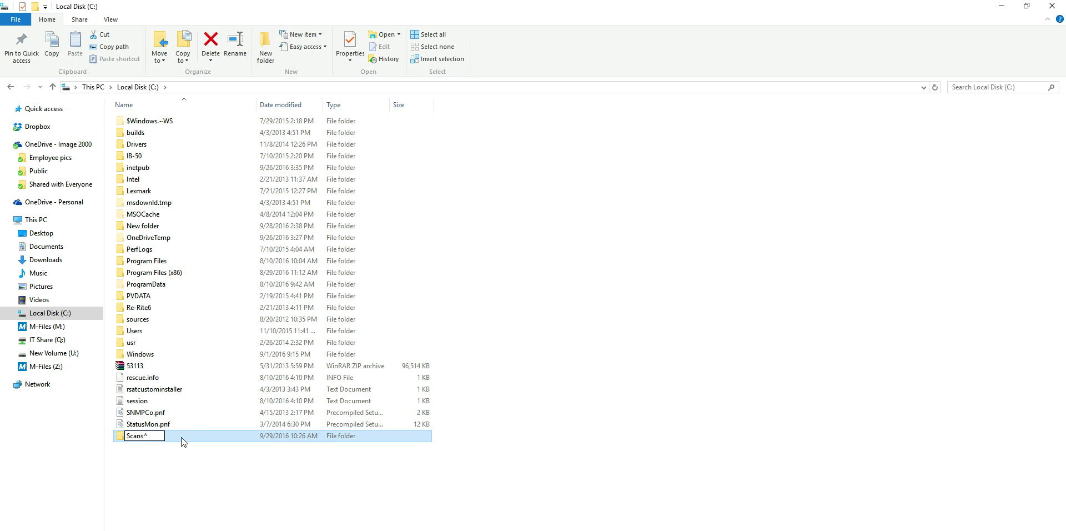
key("Delete")
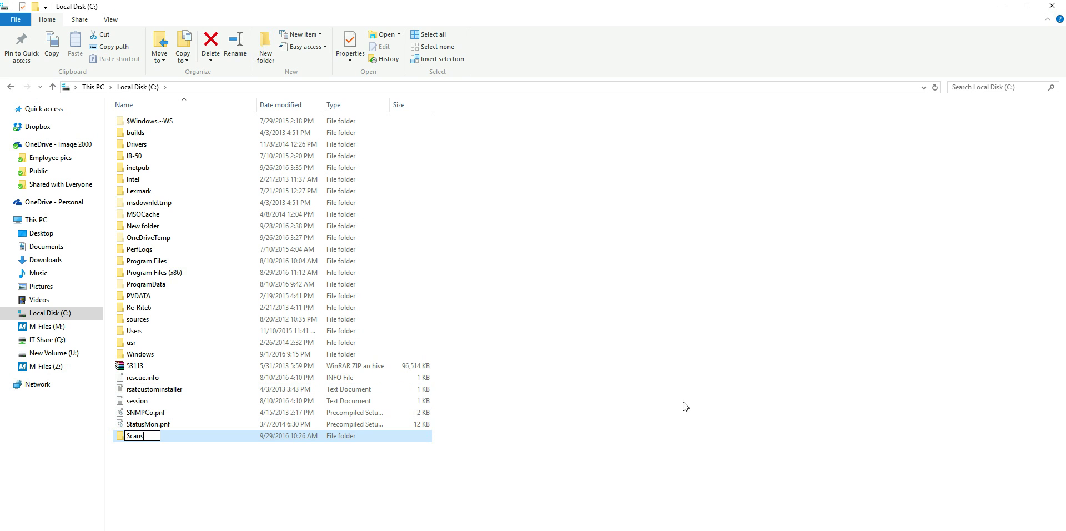
key("Return")
left_click(586, 445)
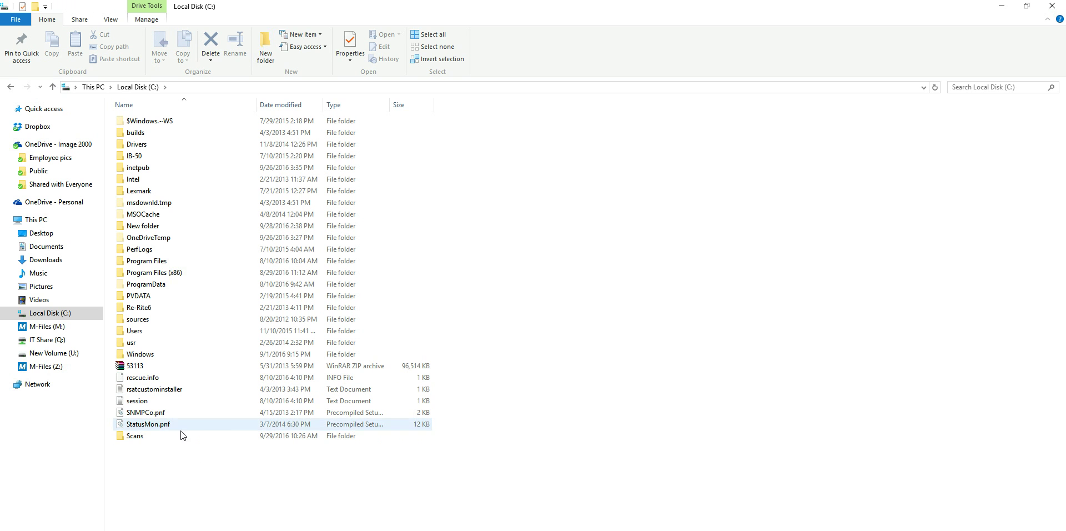
From the Scans folder's Properties Sharing tab, launch the File Sharing window, which lists only the owner.
right_click(146, 438)
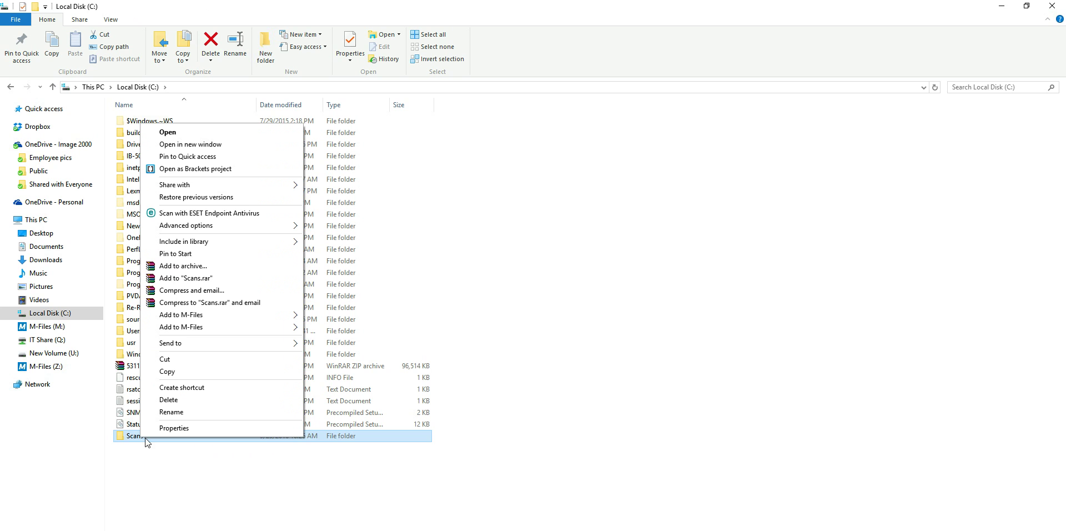
left_click(185, 430)
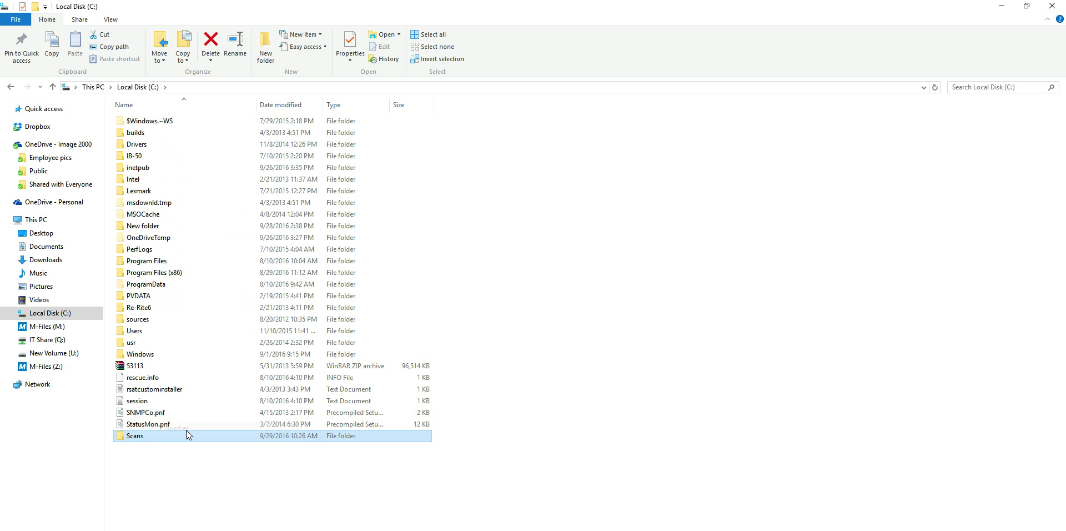
left_click_drag(243, 318, 566, 101)
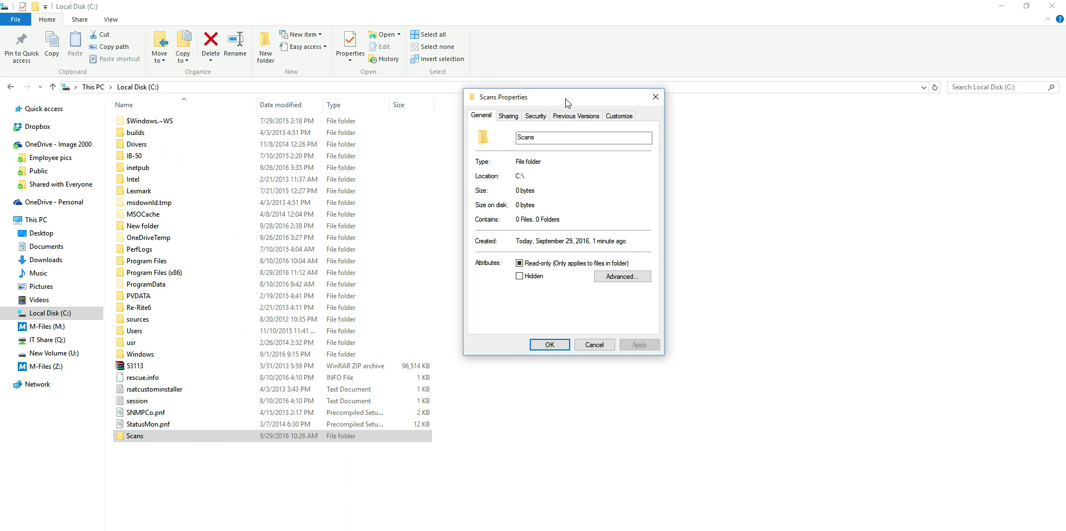
left_click(513, 116)
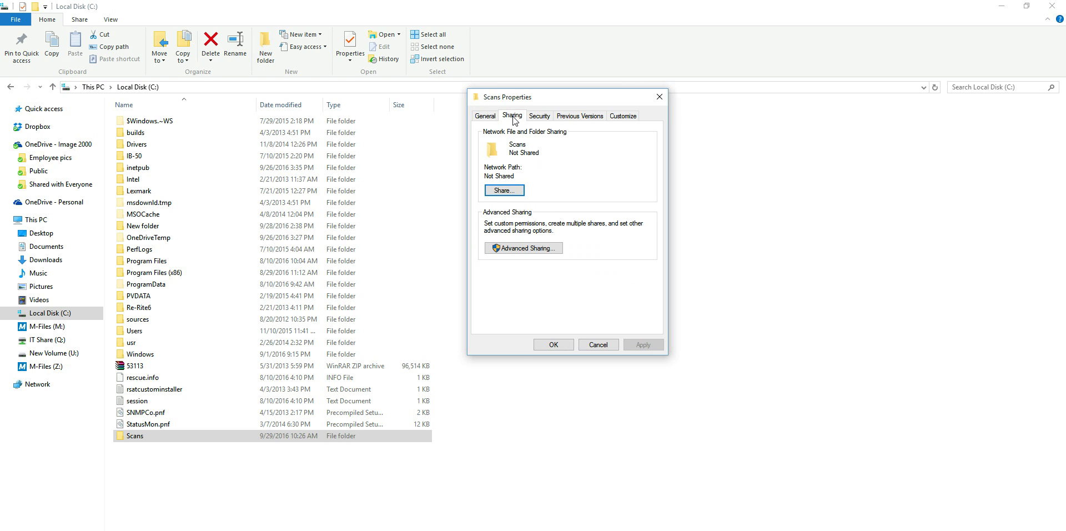
left_click(504, 190)
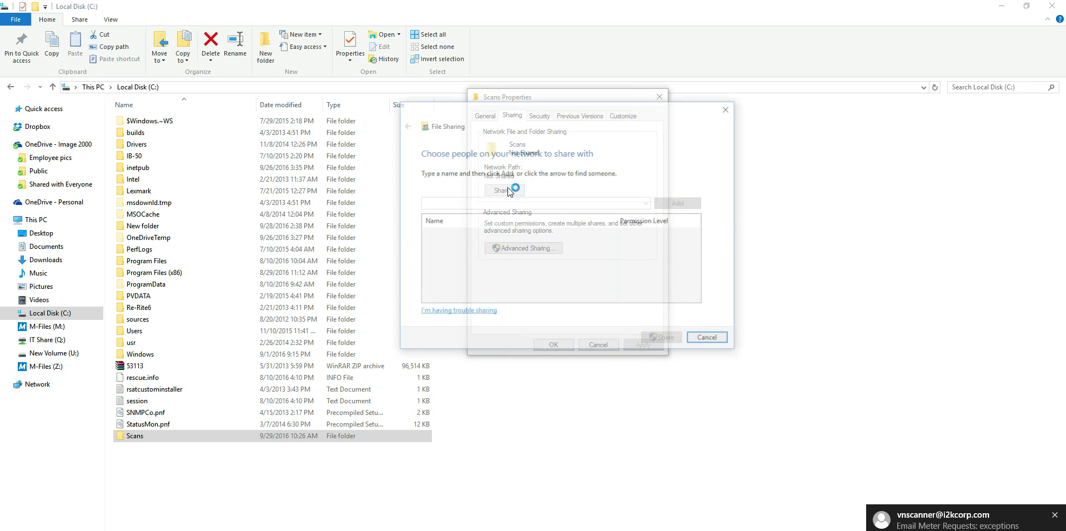
left_click_drag(548, 105, 327, 118)
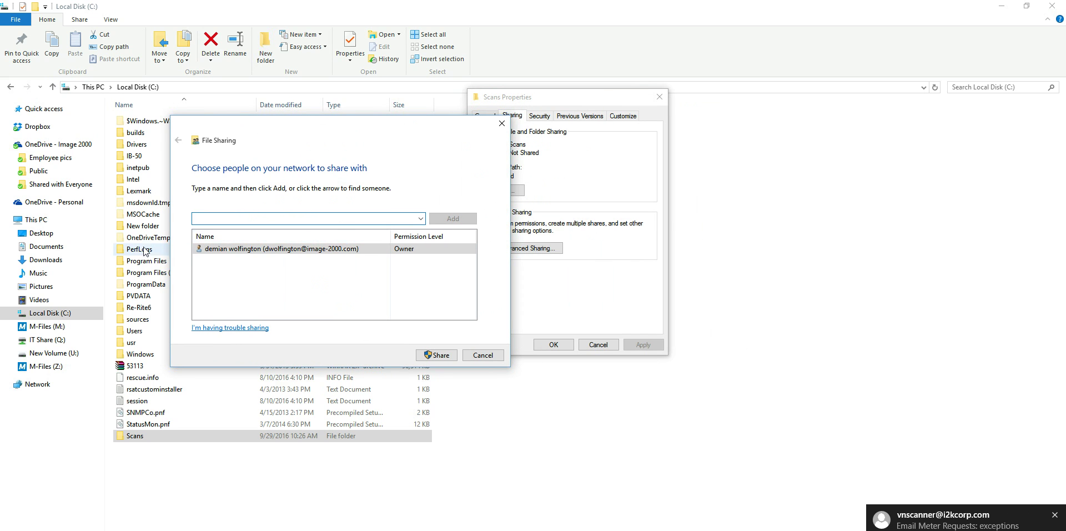
left_click(280, 249)
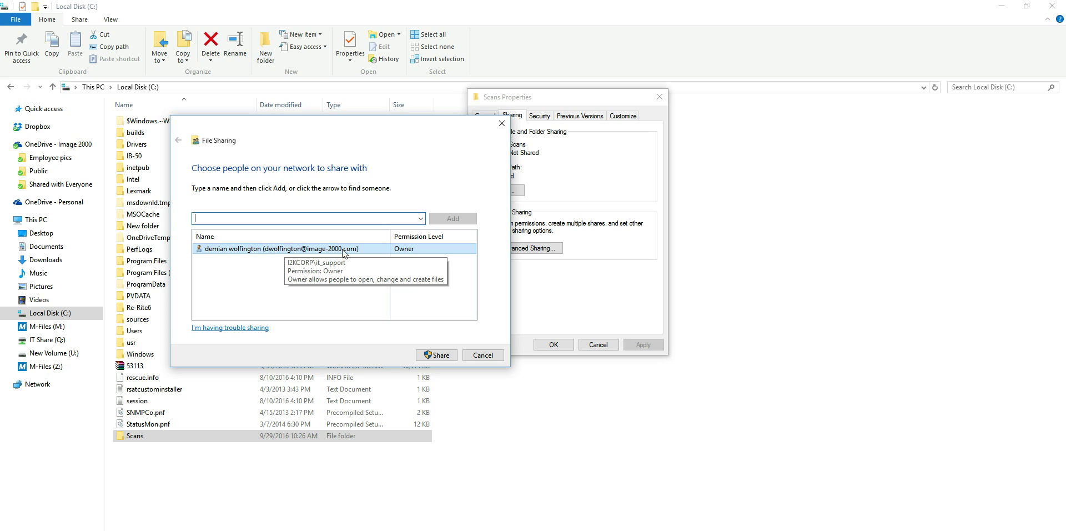
left_click(253, 217)
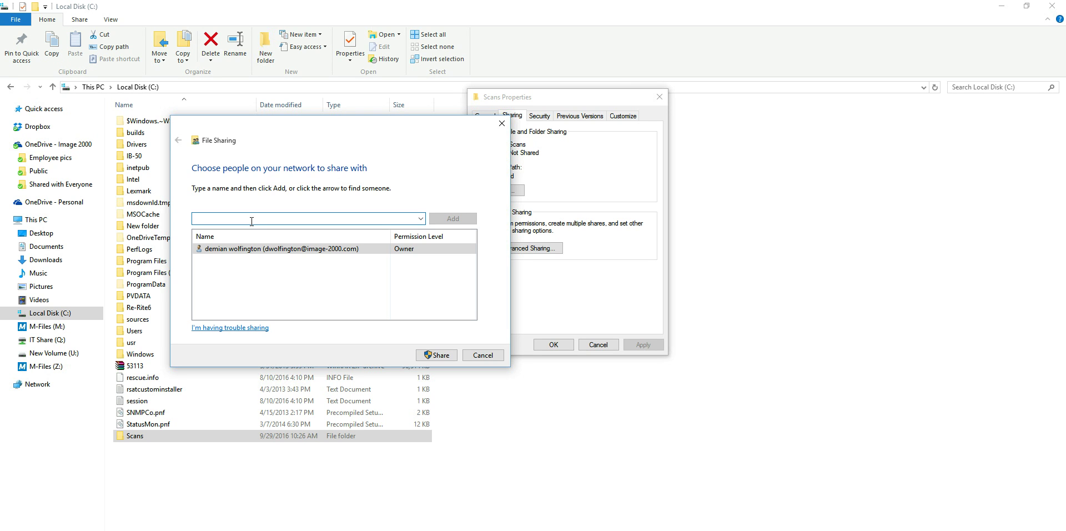
Add Everyone and Users to the Scans share, give both Read/Write, and share it.
type("every")
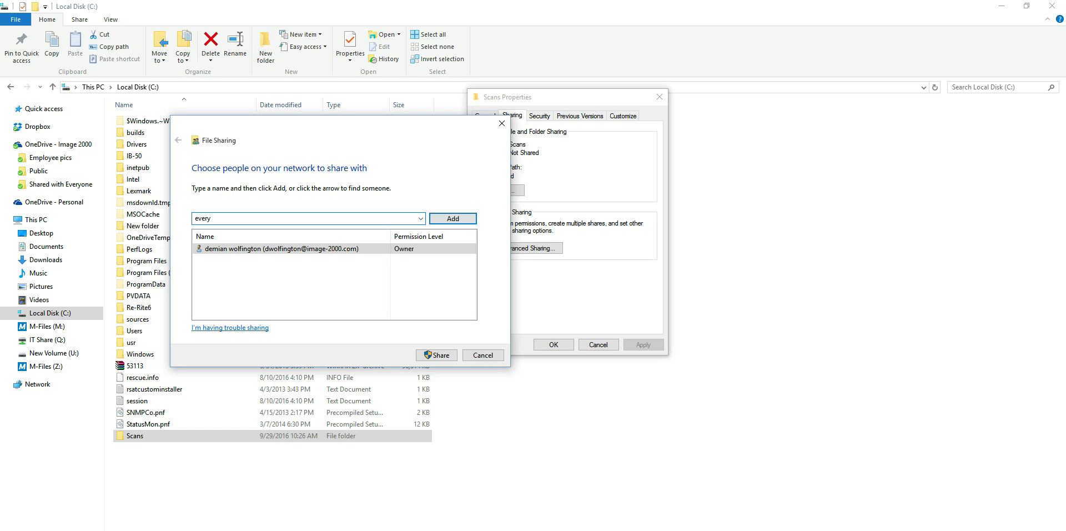
type("one")
left_click(465, 219)
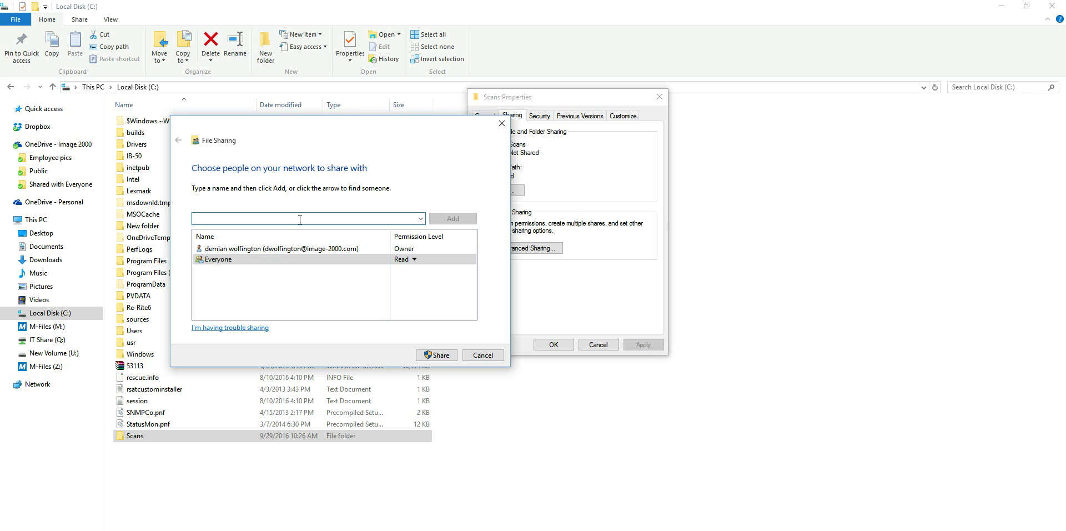
type("users")
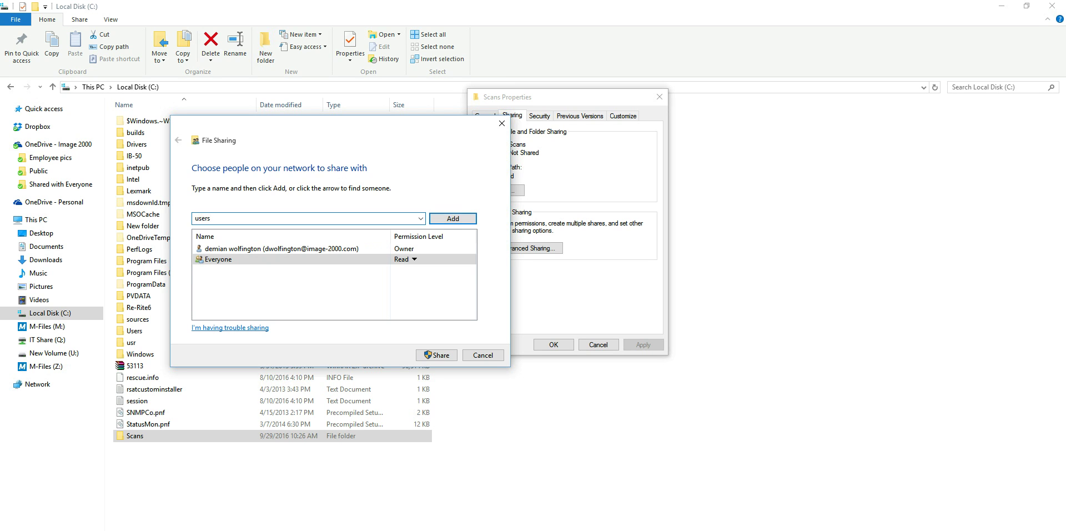
left_click(453, 219)
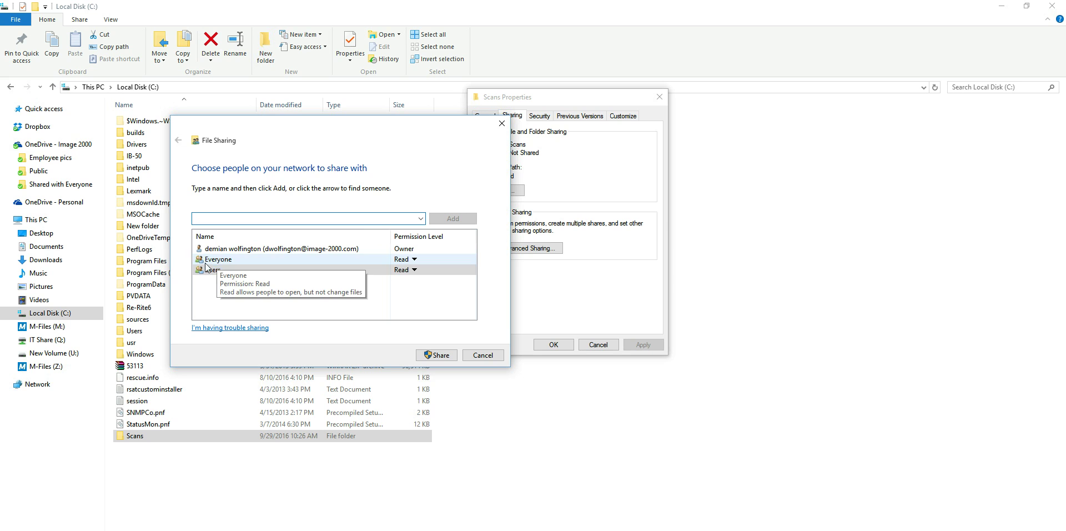
left_click(414, 259)
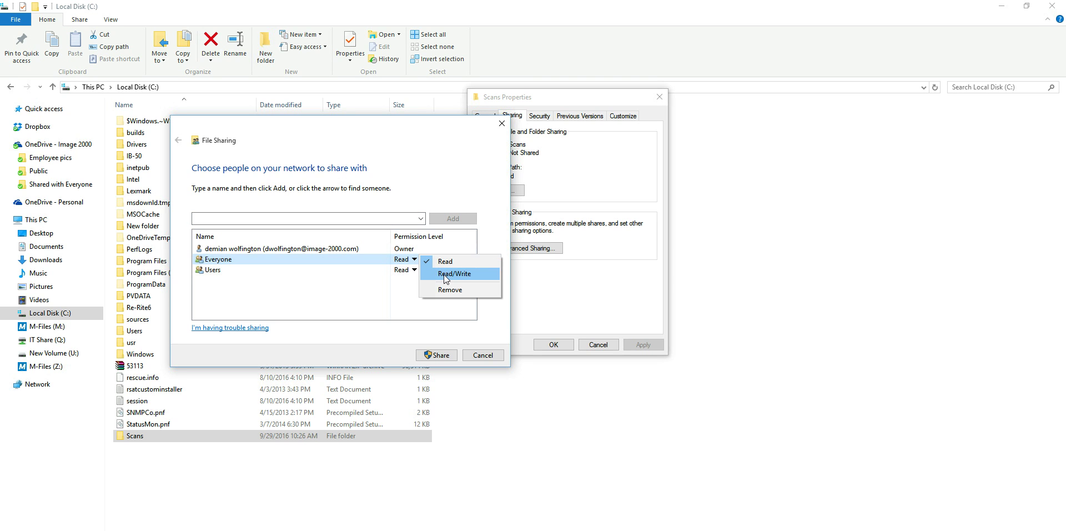
left_click(445, 274)
left_click(414, 269)
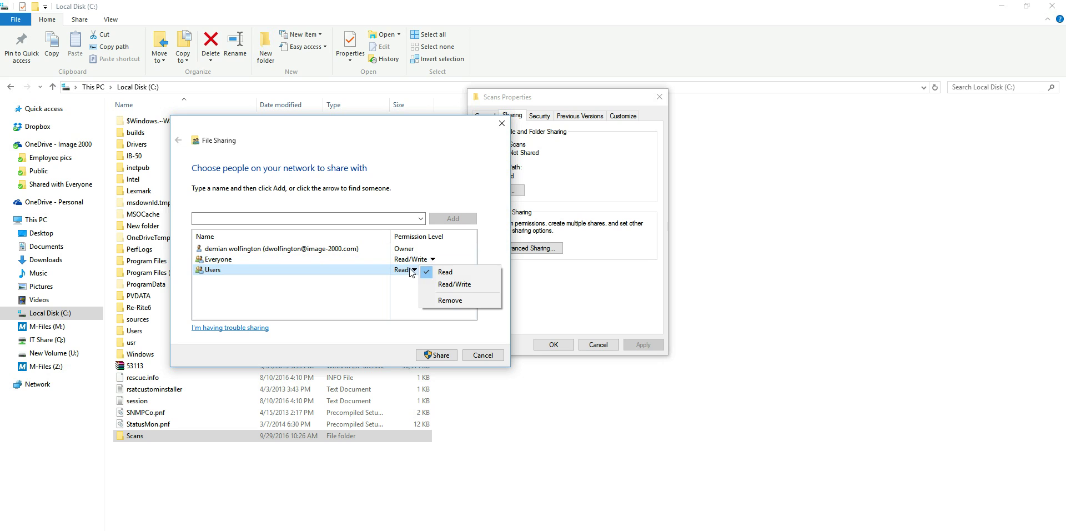
left_click(452, 285)
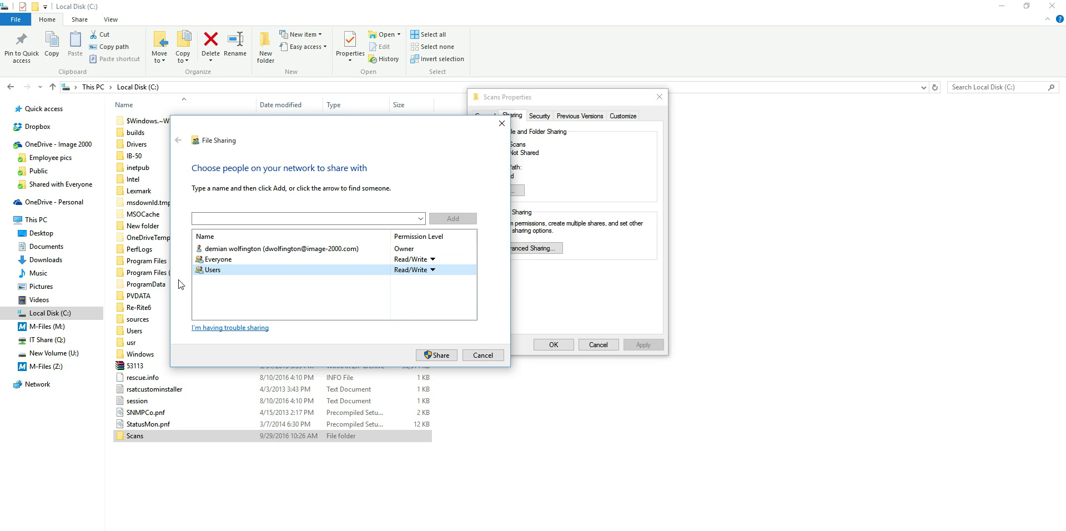
left_click(442, 354)
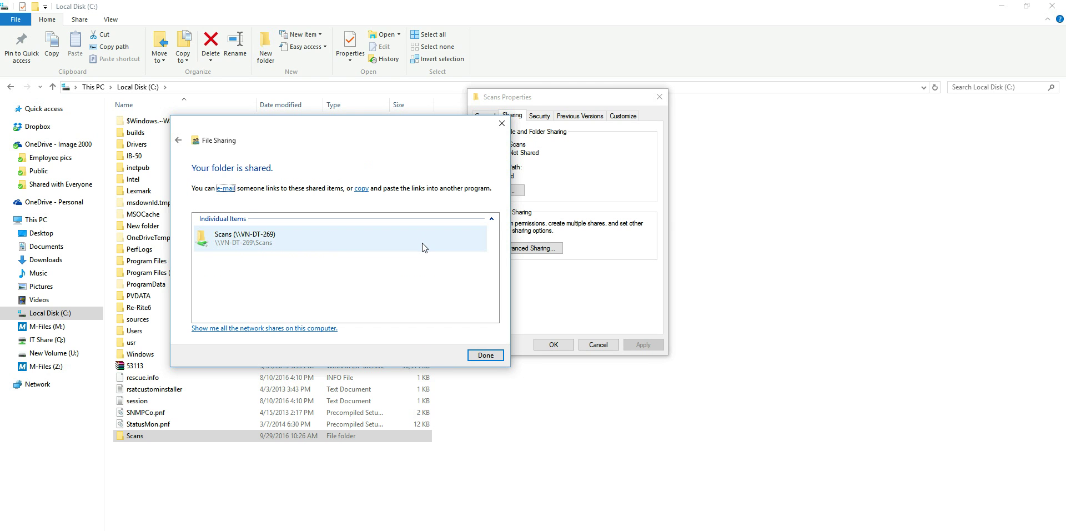
Close the sharing confirmation and copy the network path \\VN-DT-269\Scans from Scans Properties.
left_click(490, 354)
left_click_drag(556, 102, 359, 102)
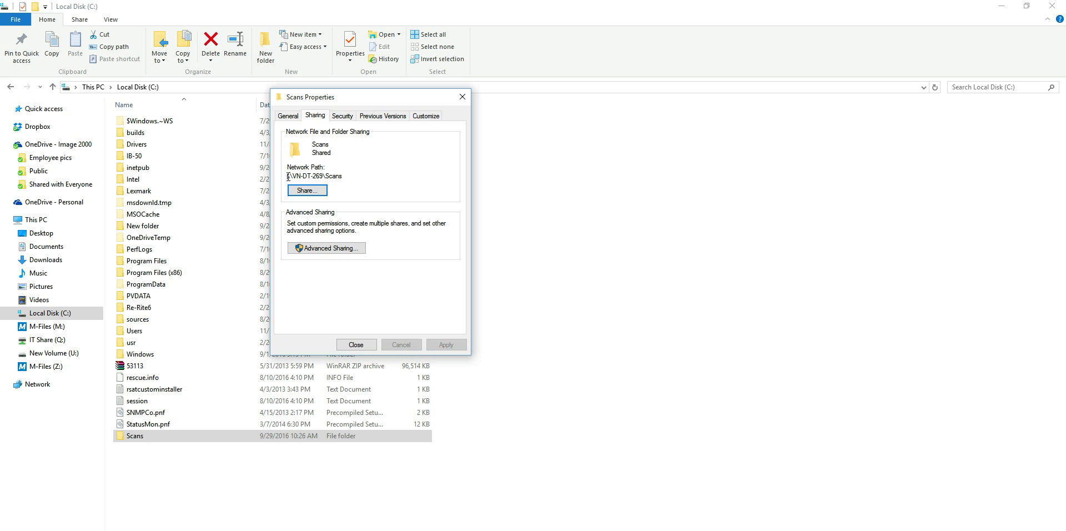
left_click_drag(288, 177, 345, 177)
right_click(339, 177)
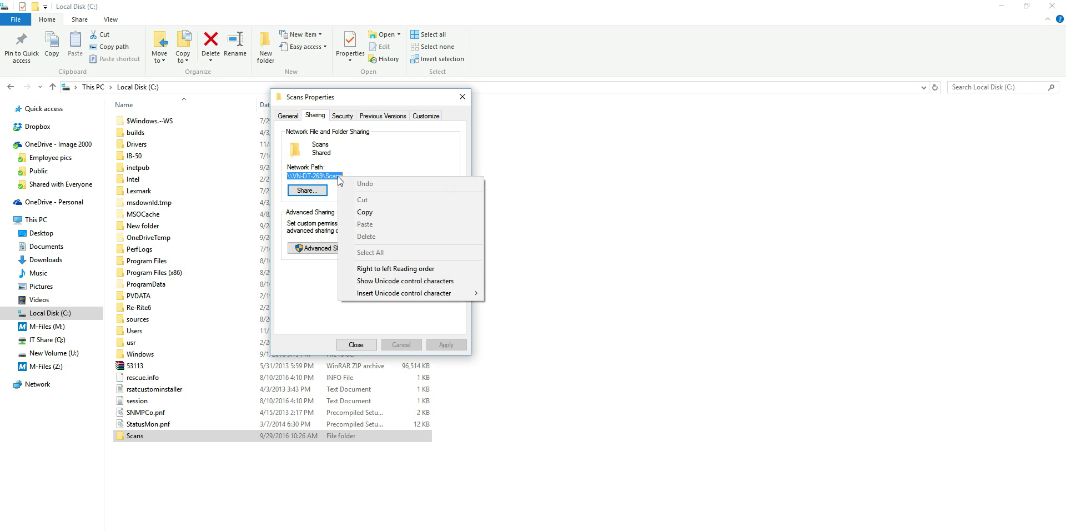
left_click(362, 211)
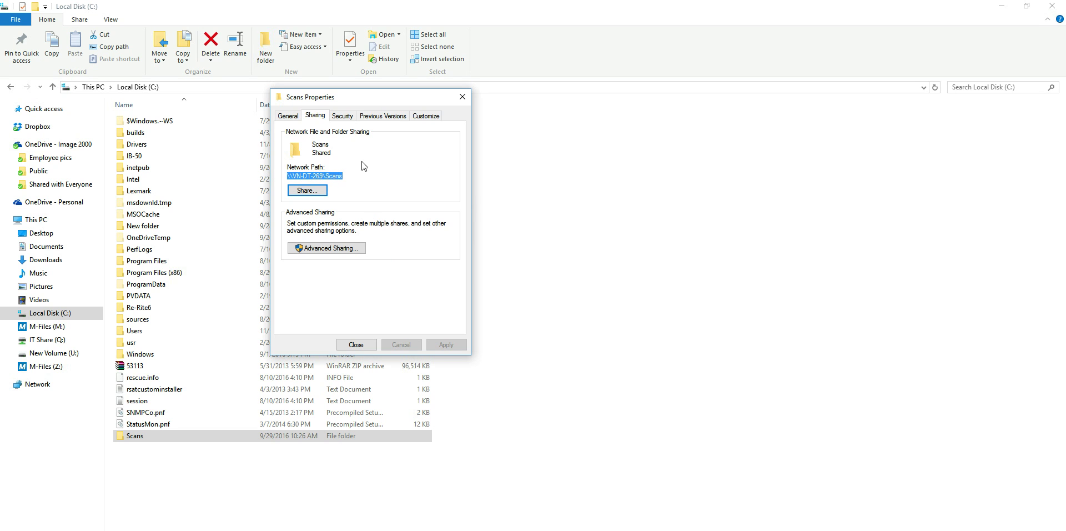
left_click(361, 176)
Return to the MX-5141N browser tab and reload the printer's address without main.html.
mouse_move(445, 528)
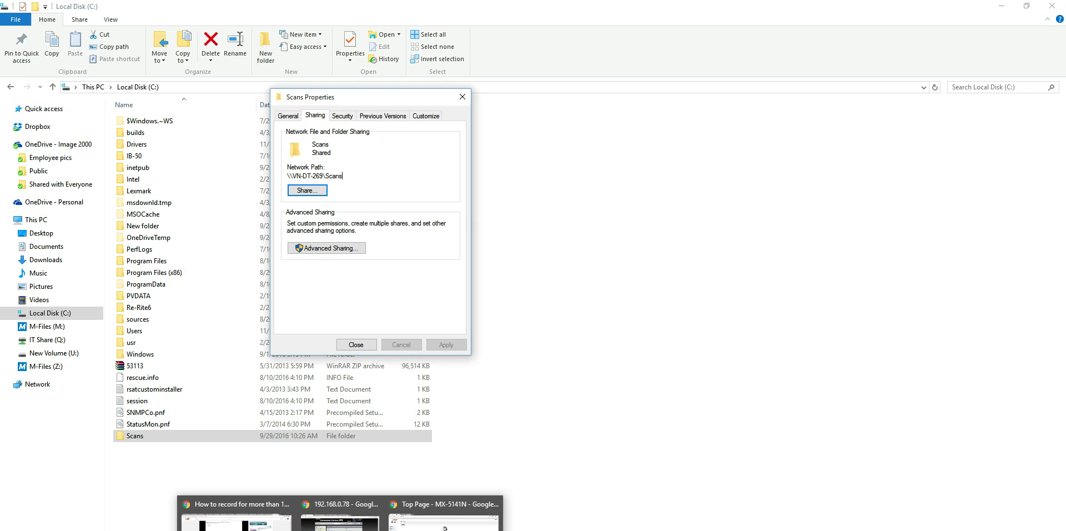
left_click(444, 522)
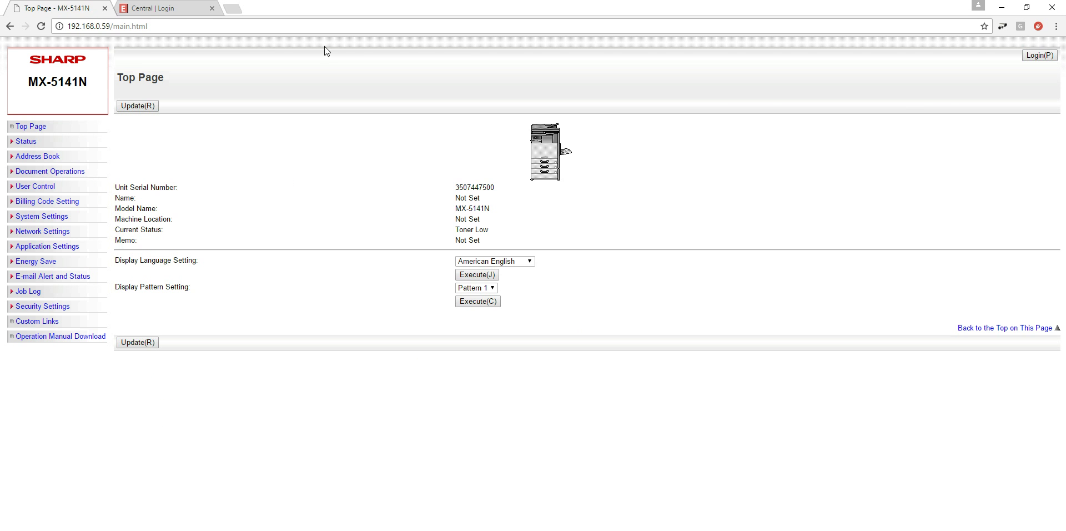
left_click(176, 9)
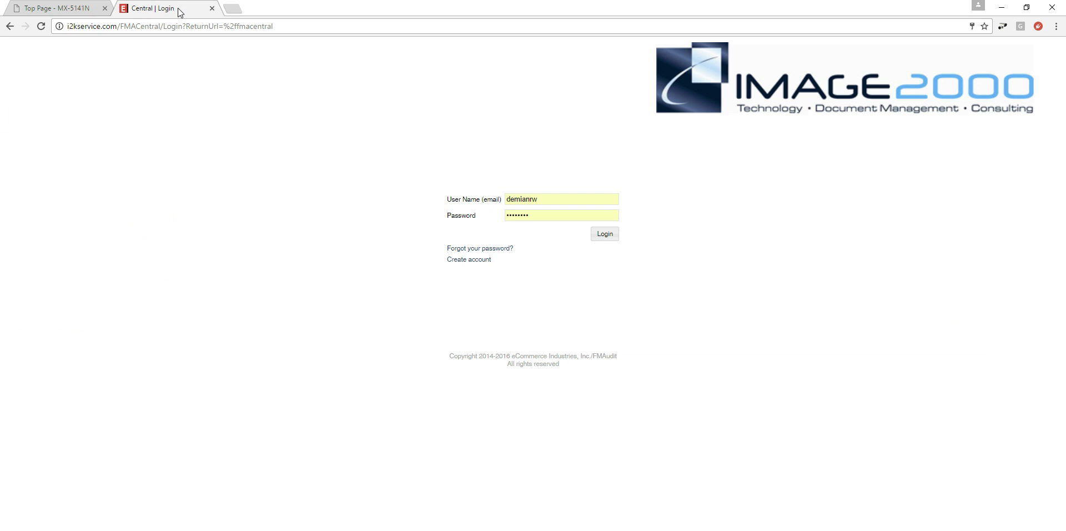
left_click(56, 8)
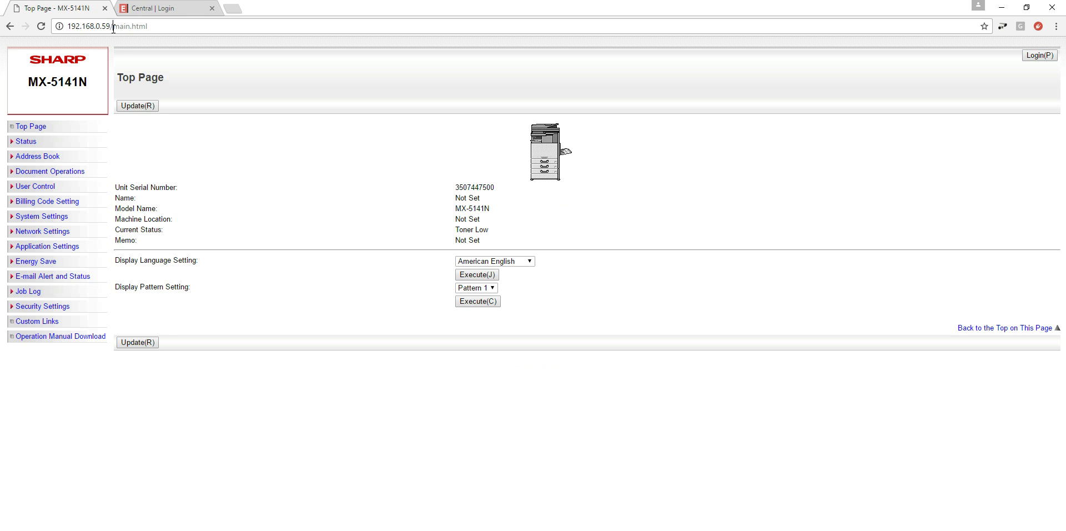
left_click_drag(113, 27, 149, 27)
key("BackSpace")
key("BackSpace")
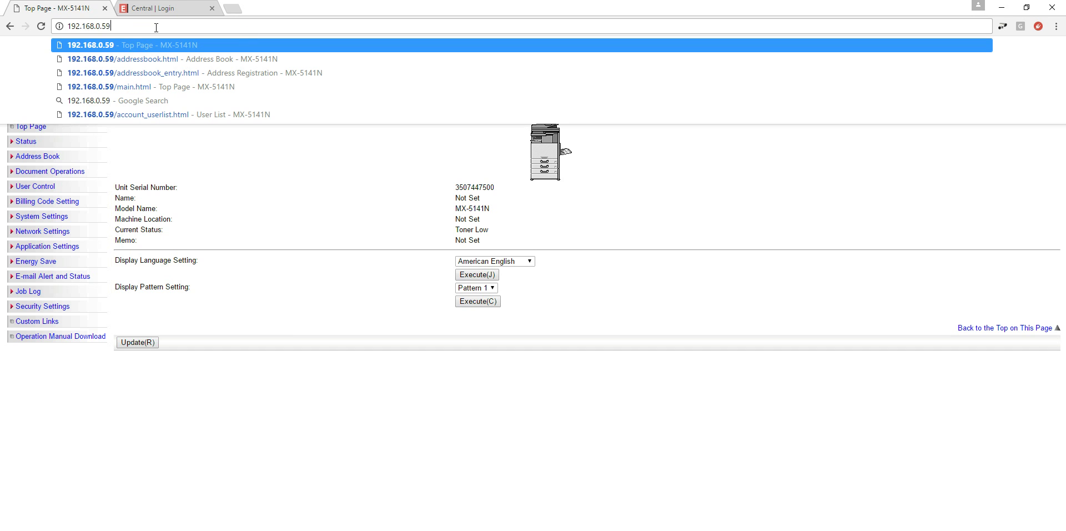
key("Return")
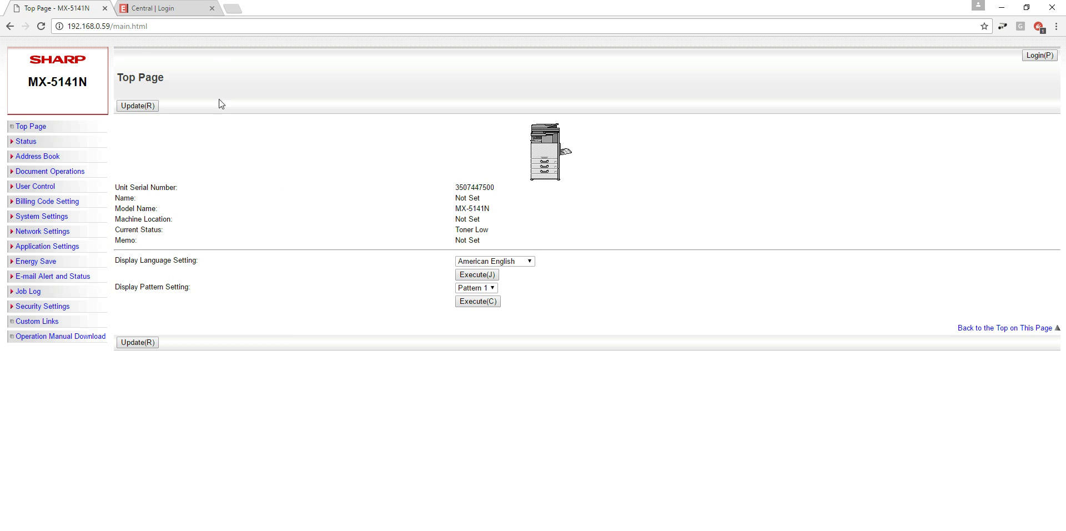
Open the printer's Address Book and start a new entry with Add(Y).
left_click(48, 160)
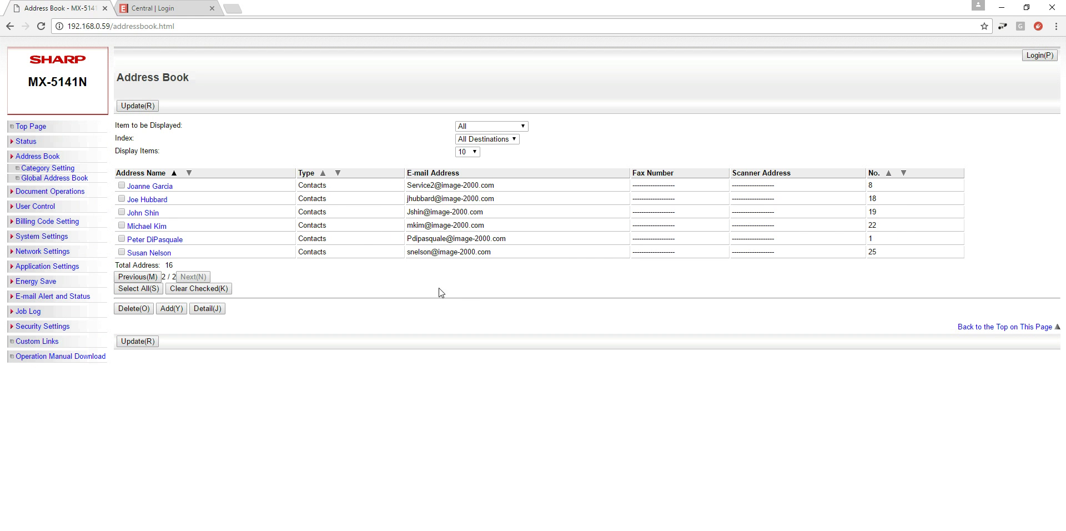
left_click(171, 309)
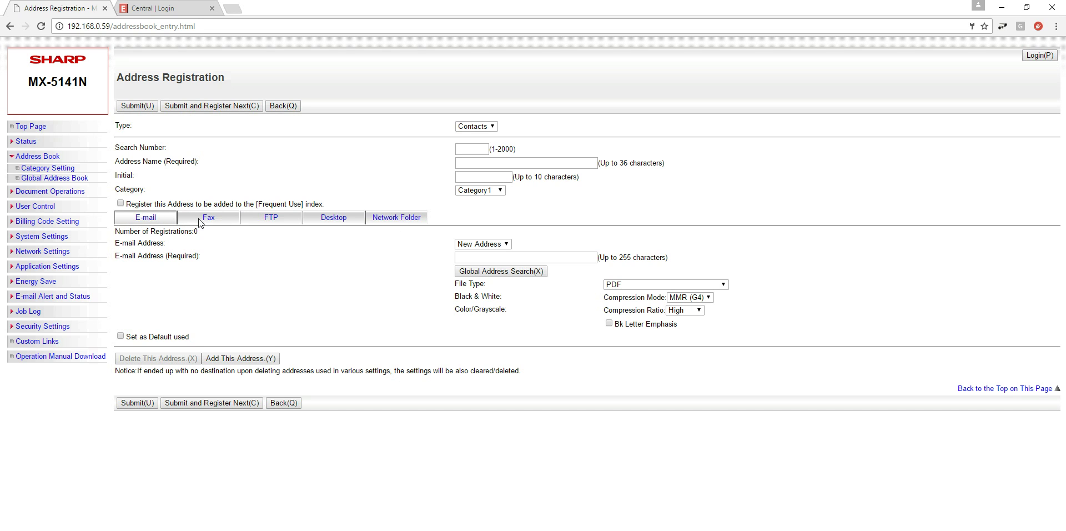
Show the Network Folder destination settings and set the Address Name to Test.
left_click(403, 220)
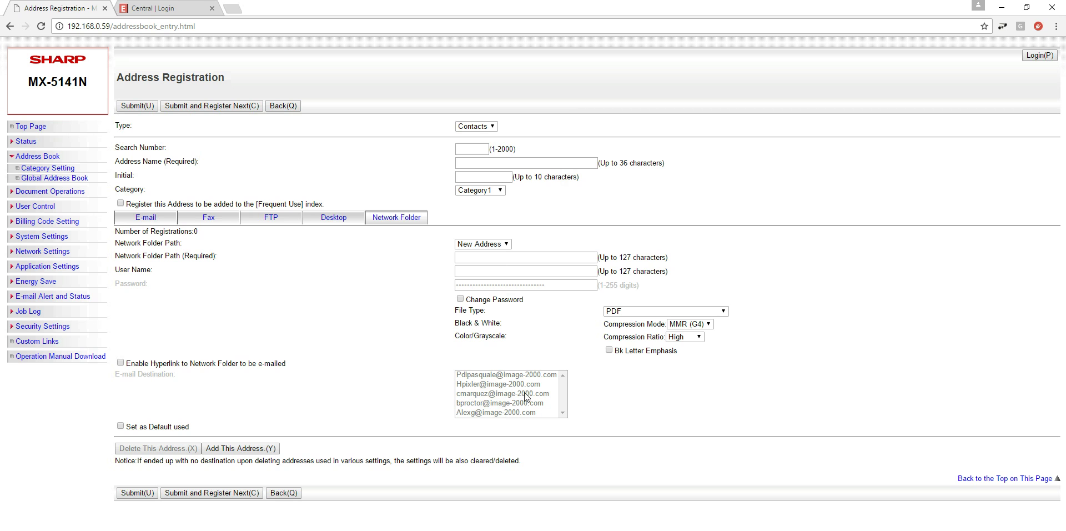
left_click(481, 147)
left_click(483, 163)
type("test")
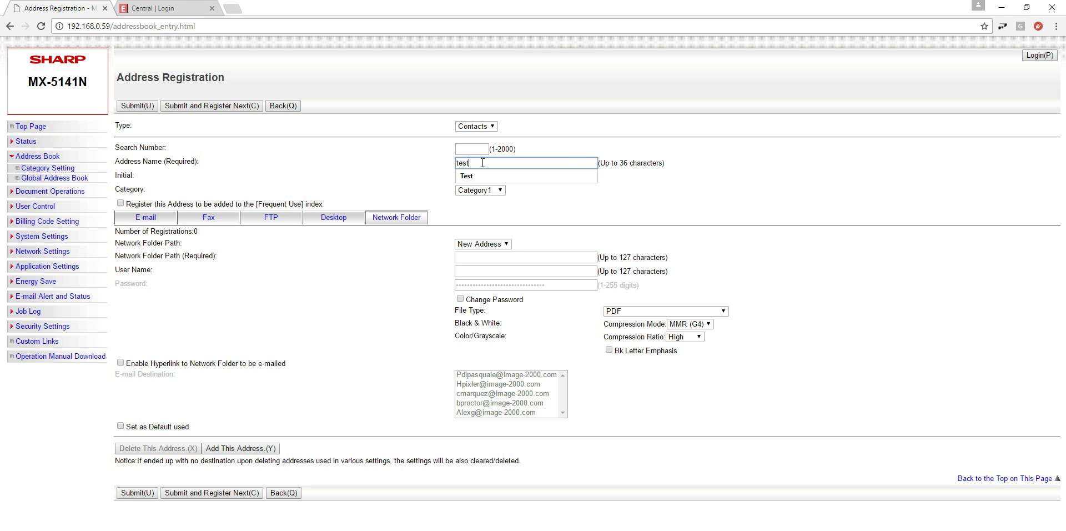
left_click(477, 178)
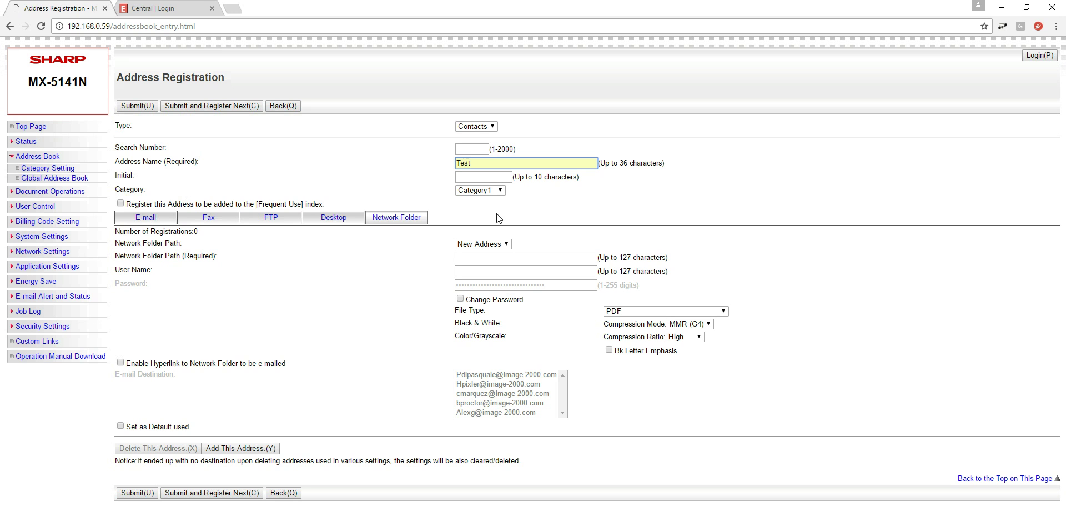
Tick the checkbox registering the Test address in the Frequent Use index.
left_click(478, 178)
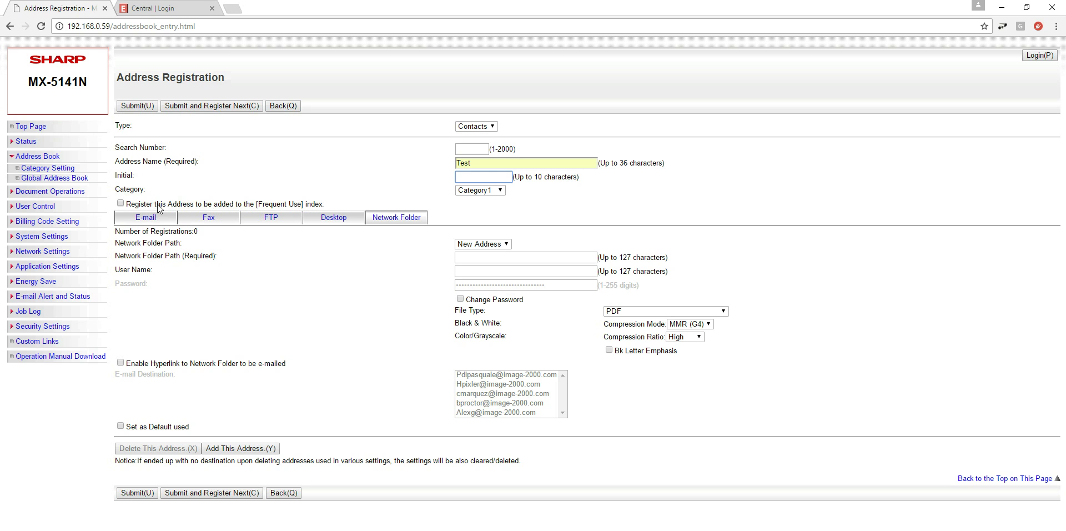
left_click(121, 203)
Paste the copied path \\VN-DT-269\Scans into the Network Folder Path field.
left_click(462, 259)
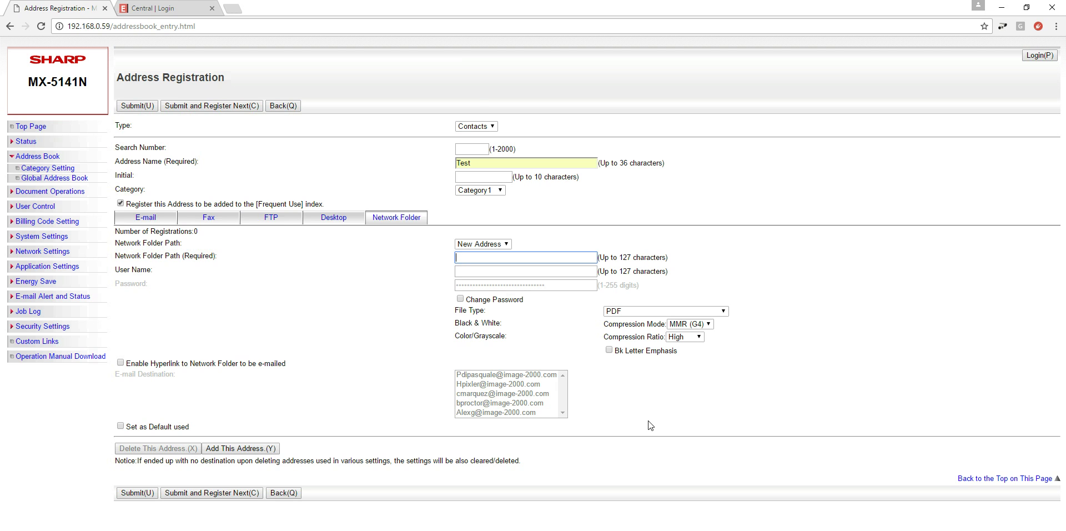
key("alt+Tab")
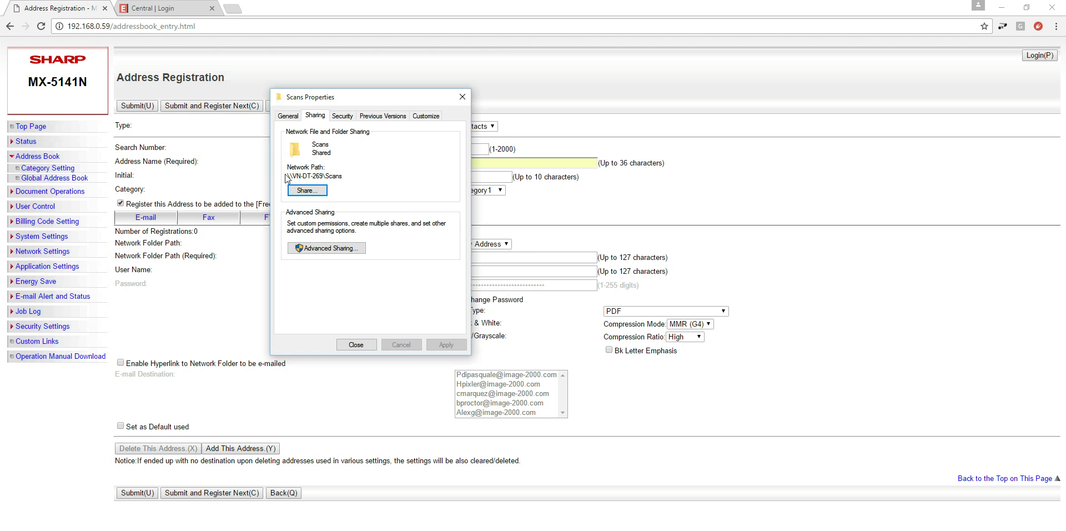
left_click_drag(385, 107, 439, 435)
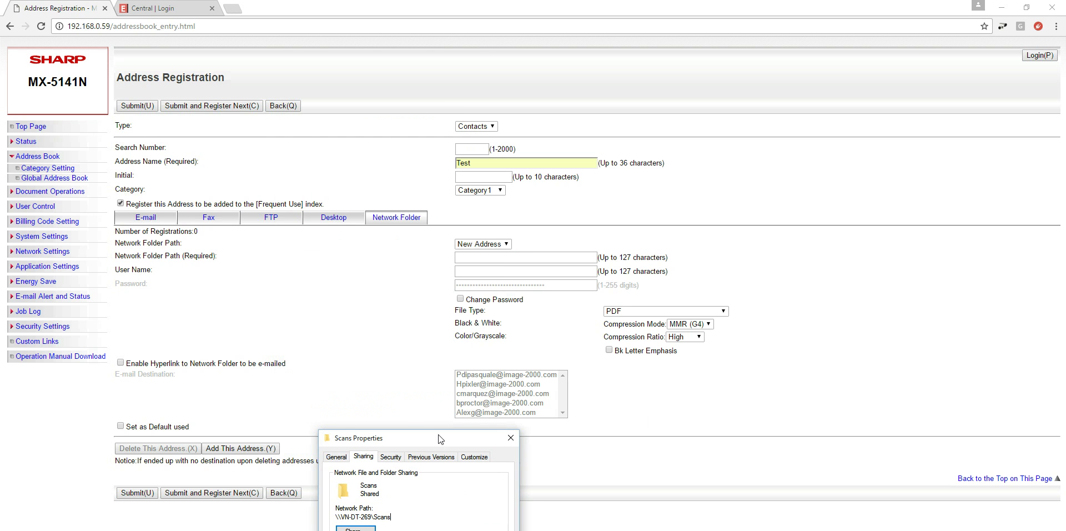
left_click(481, 260)
left_click(481, 260)
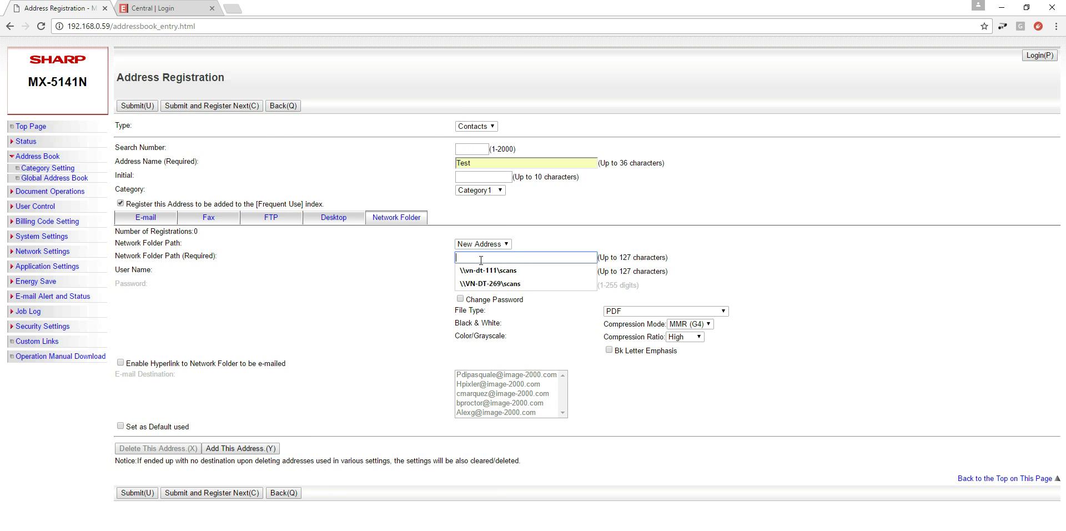
key("ctrl+v")
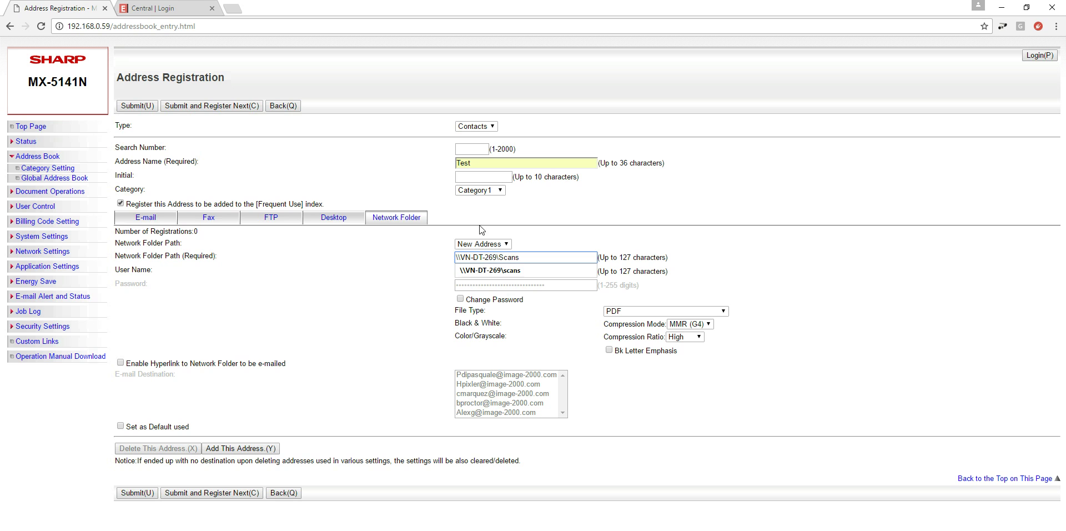
left_click(428, 297)
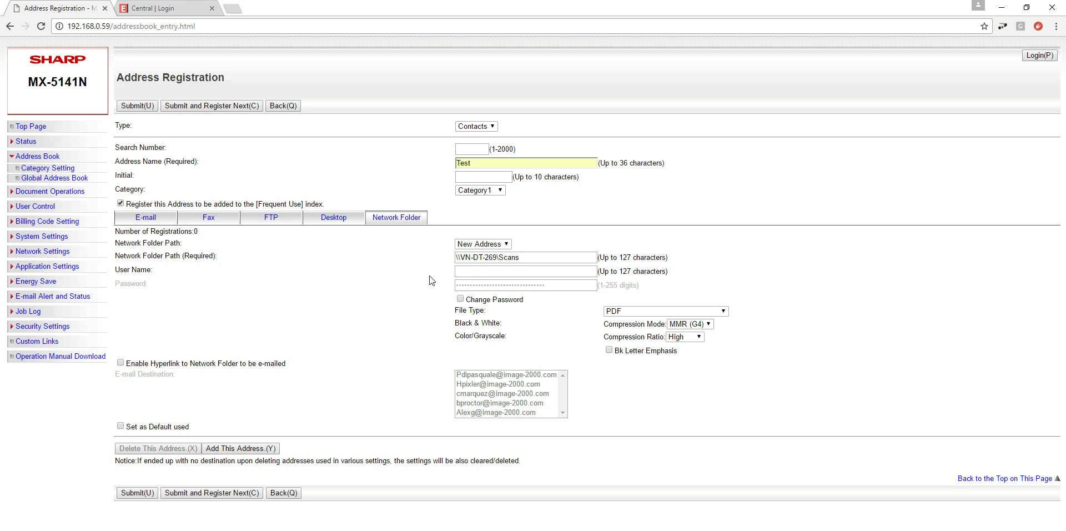
left_click(478, 271)
Enable Change Password and enter the domain user name and account password for Test's network folder.
left_click(460, 299)
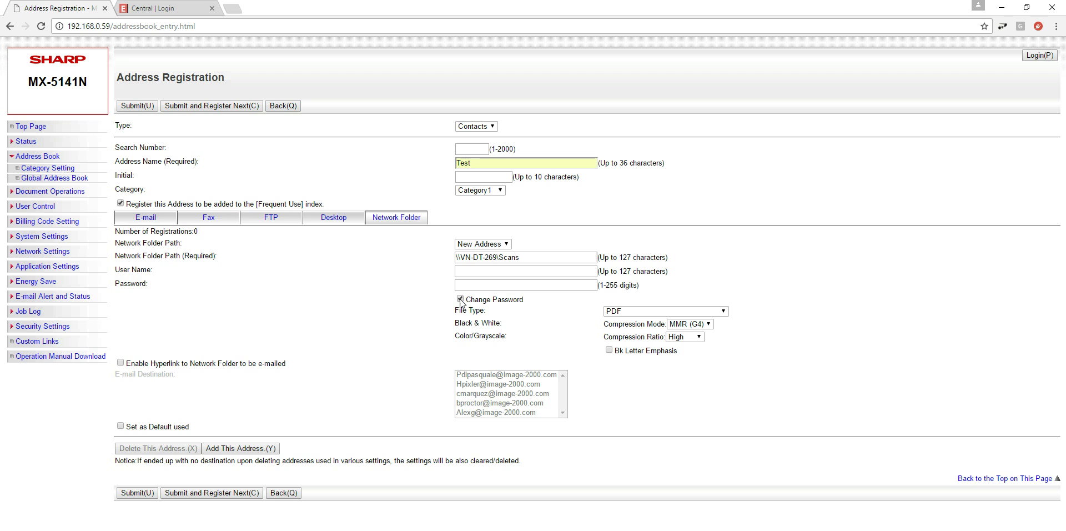
left_click(475, 275)
type("i2kcorp")
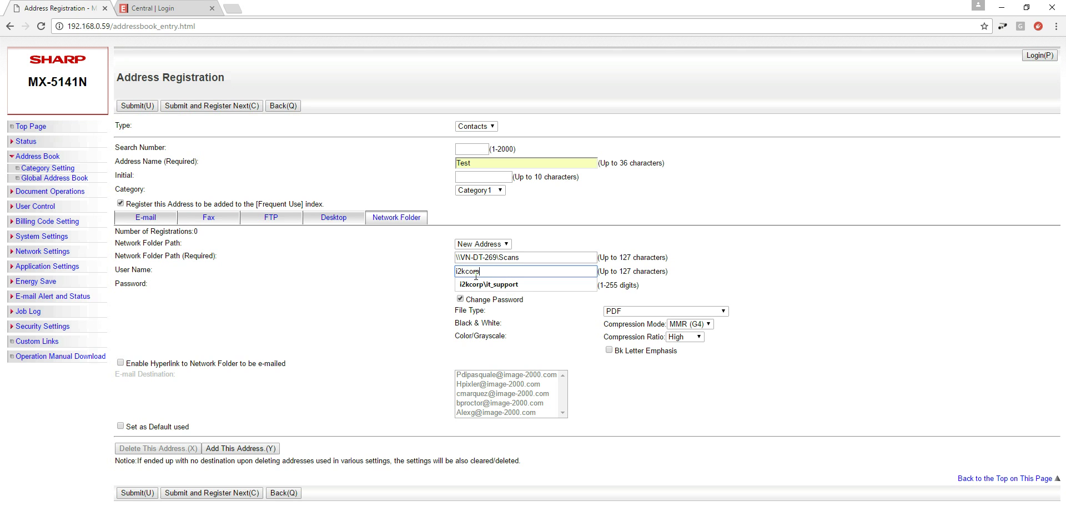
type("\\it_suppr")
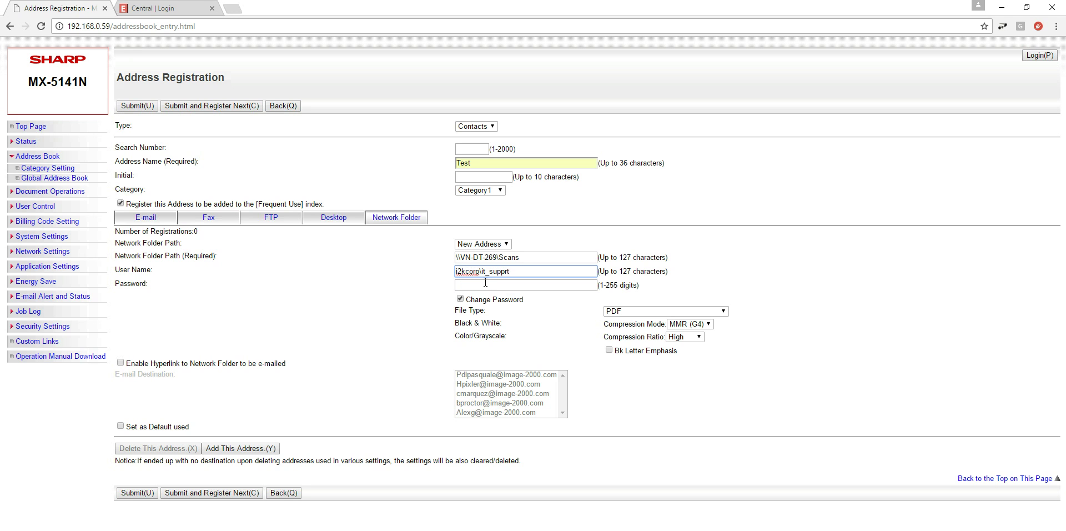
key("BackSpace")
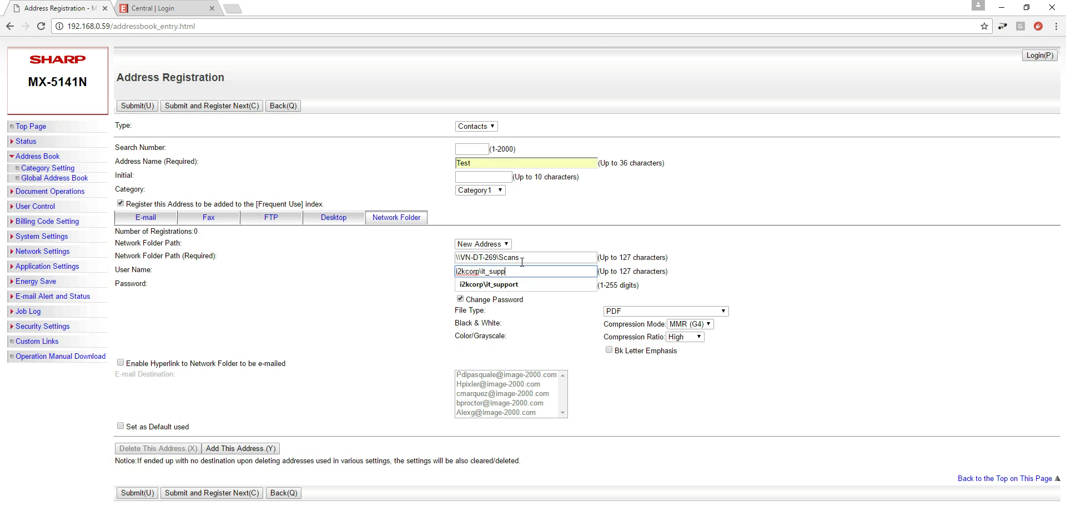
type("ort")
left_click(352, 272)
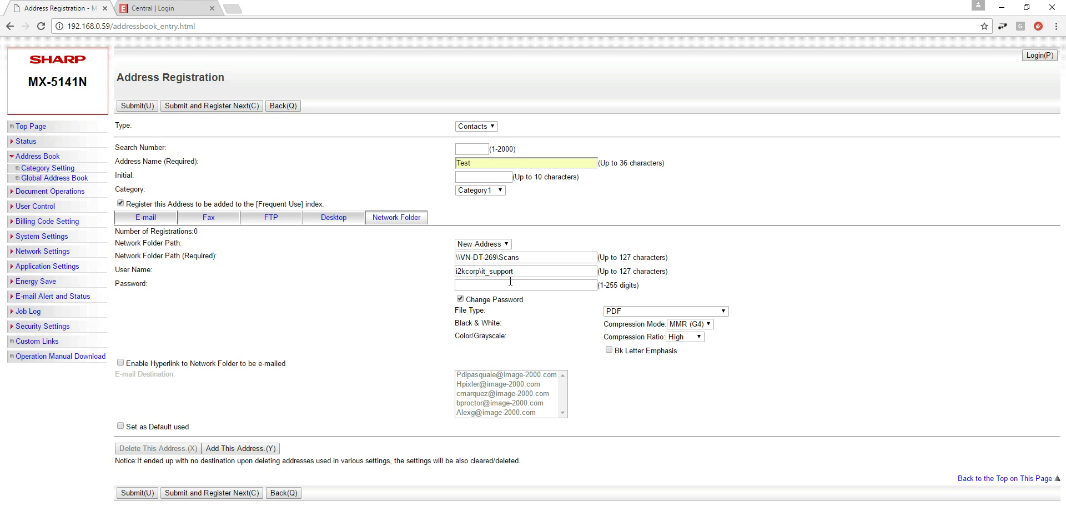
left_click(494, 290)
type("••••••••••")
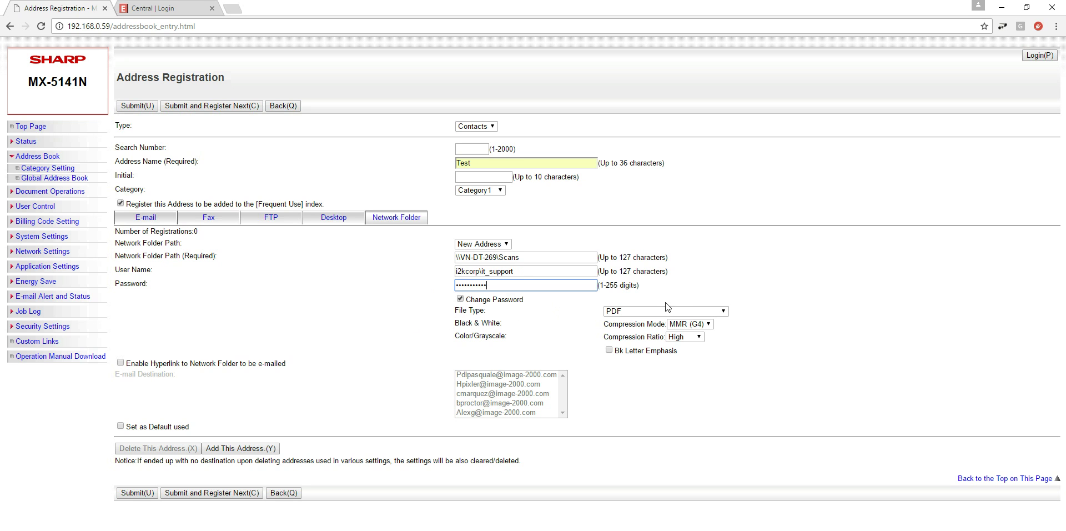
left_click(723, 311)
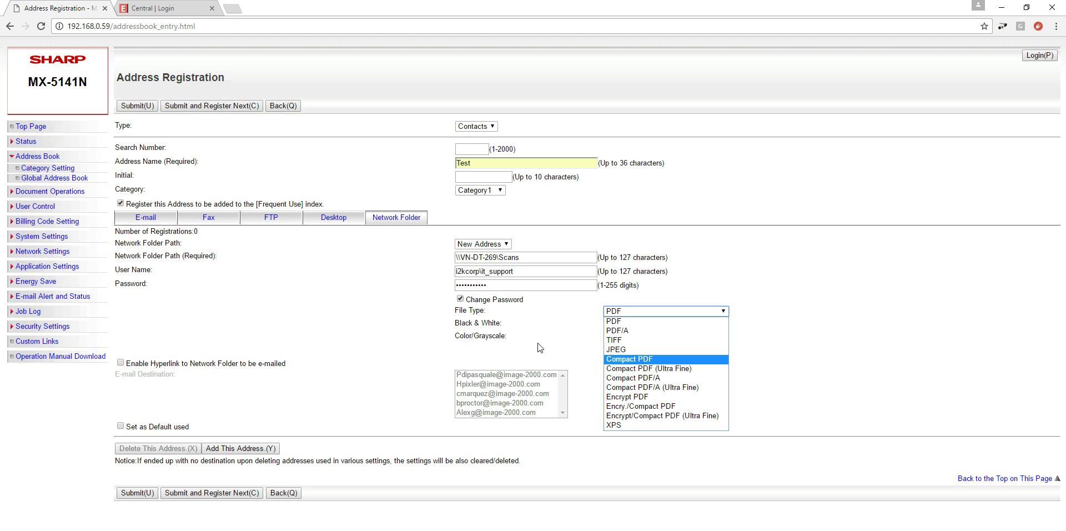
left_click(607, 324)
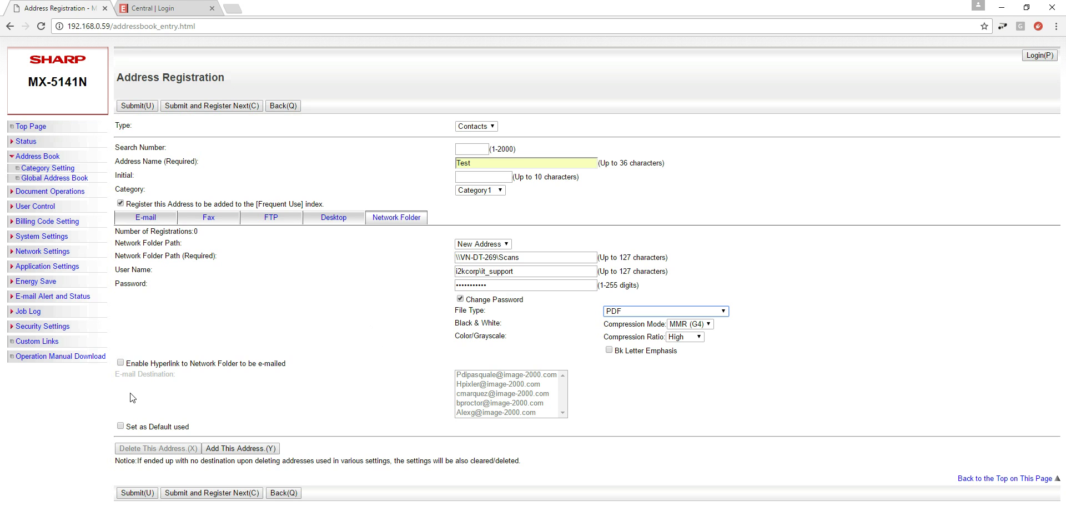
Make Test the default network folder, submit it, and view it in the Address Book list.
left_click(120, 426)
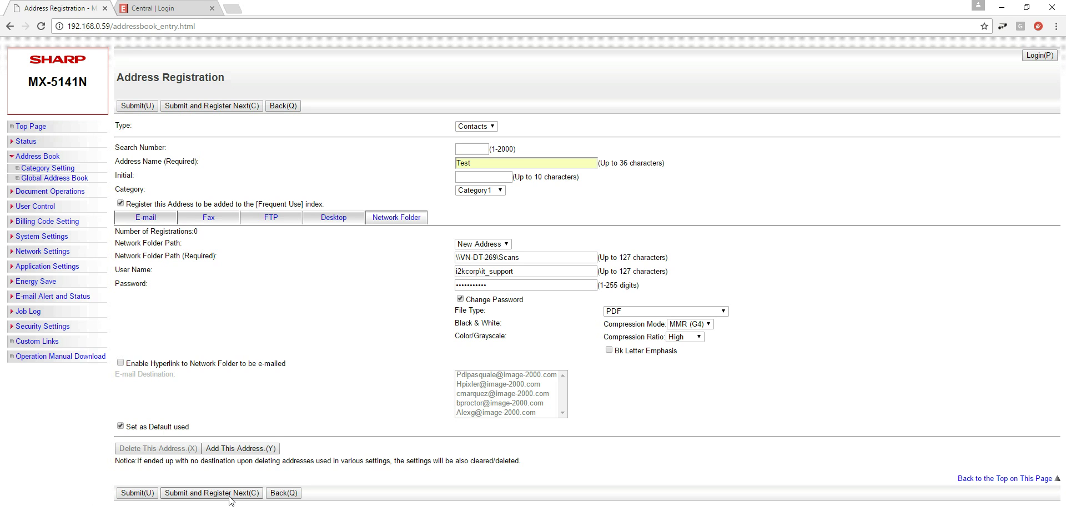
left_click(133, 496)
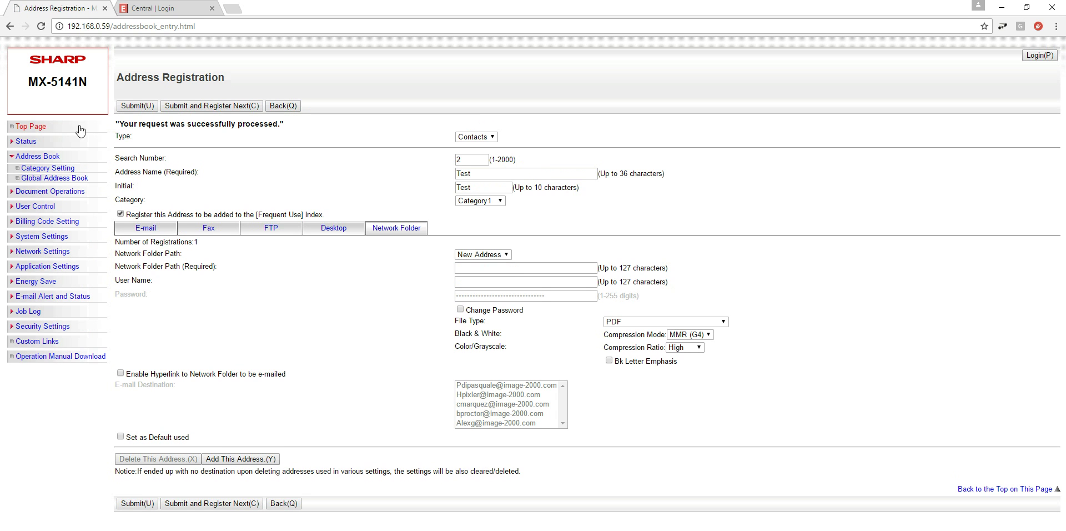
left_click_drag(125, 123, 278, 126)
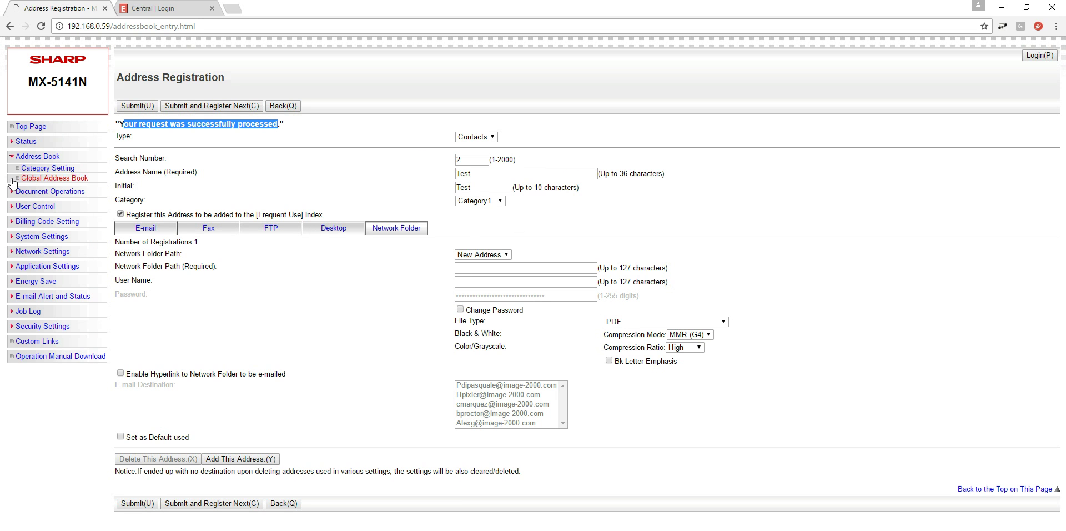
left_click(23, 160)
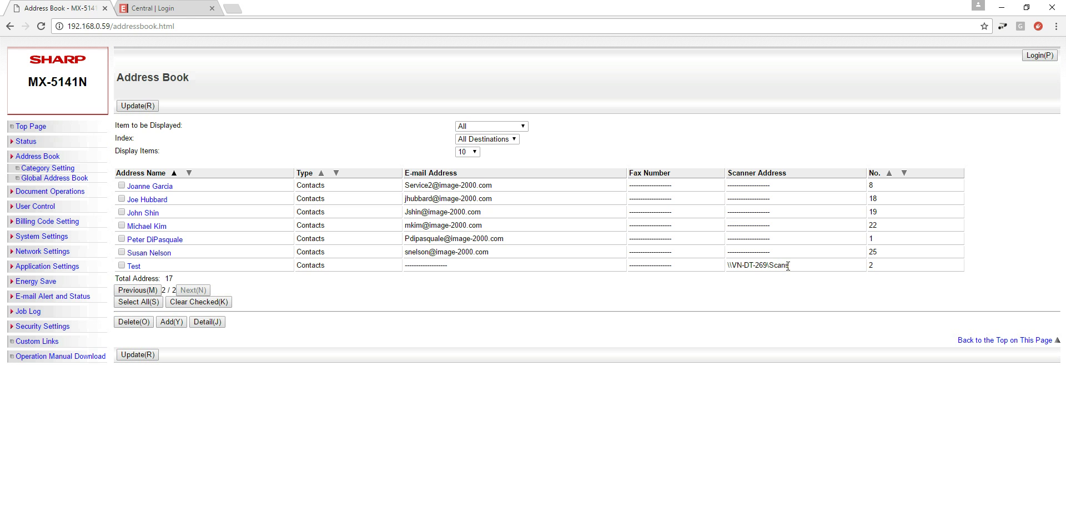
Reopen the saved Test entry from the Address Book and show its Network Folder settings.
left_click(121, 266)
left_click(134, 266)
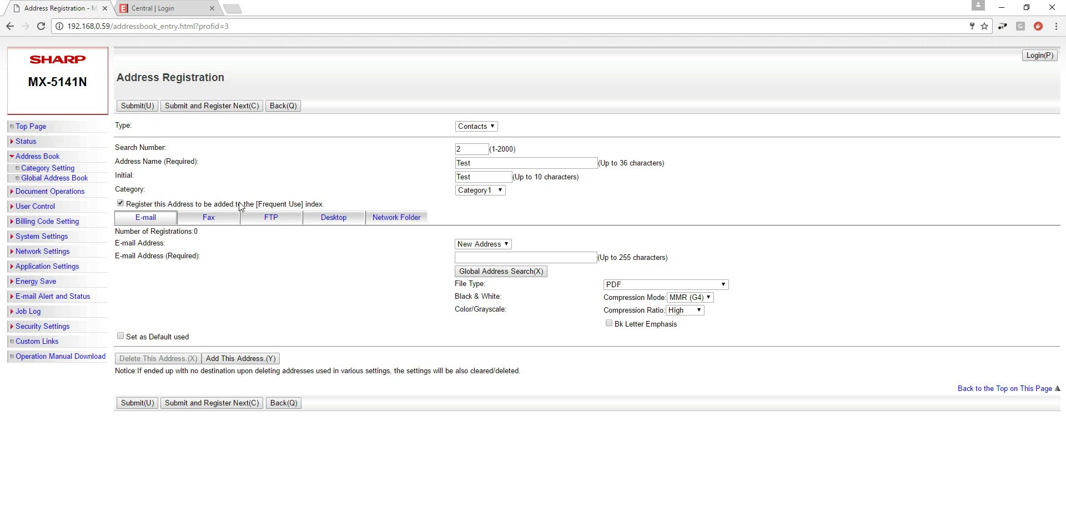
left_click(39, 158)
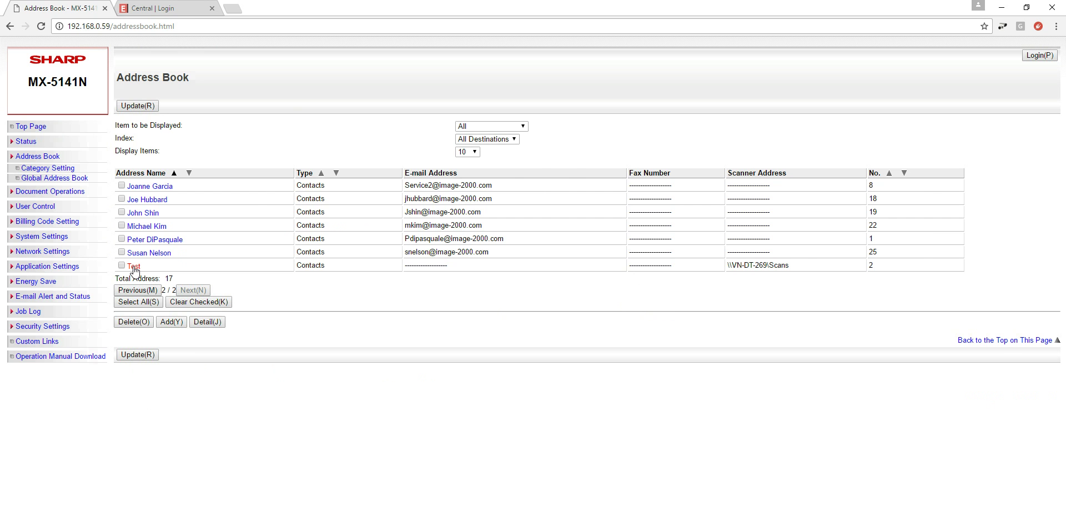
left_click(133, 267)
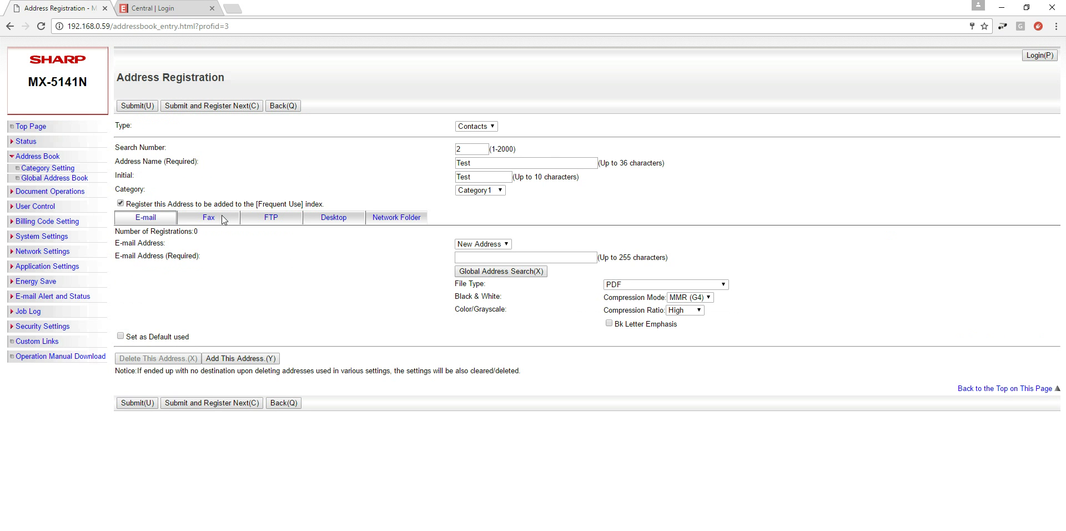
left_click(392, 221)
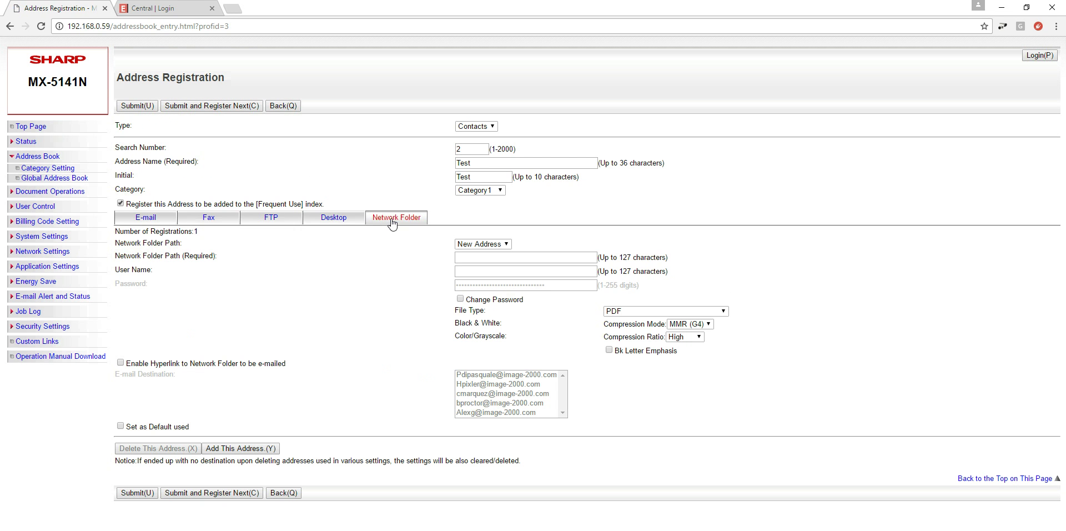
Load stored folder Address1 (\\VN-DT-269\Scans), check its path and user name, and resubmit.
left_click(500, 246)
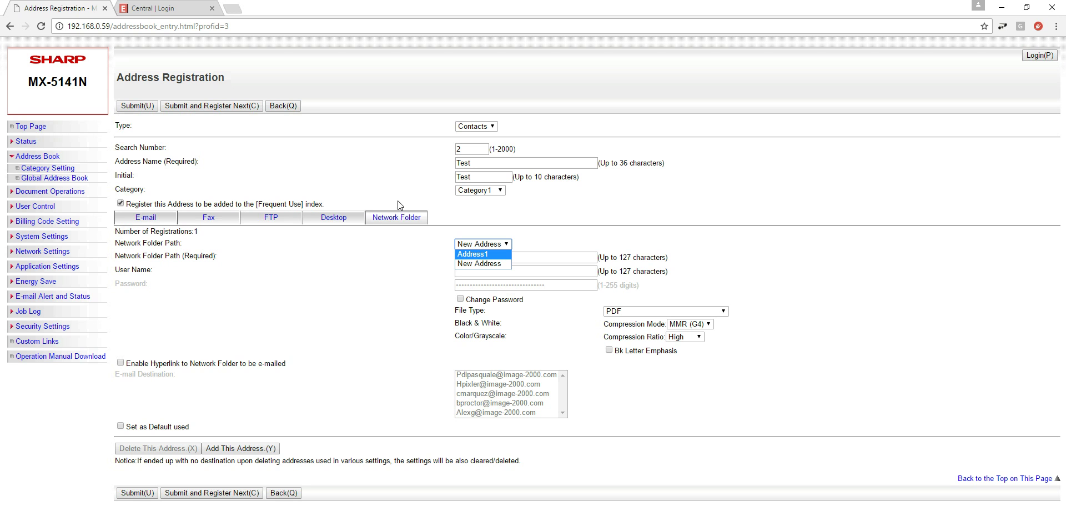
left_click(494, 244)
left_click(491, 244)
left_click(477, 254)
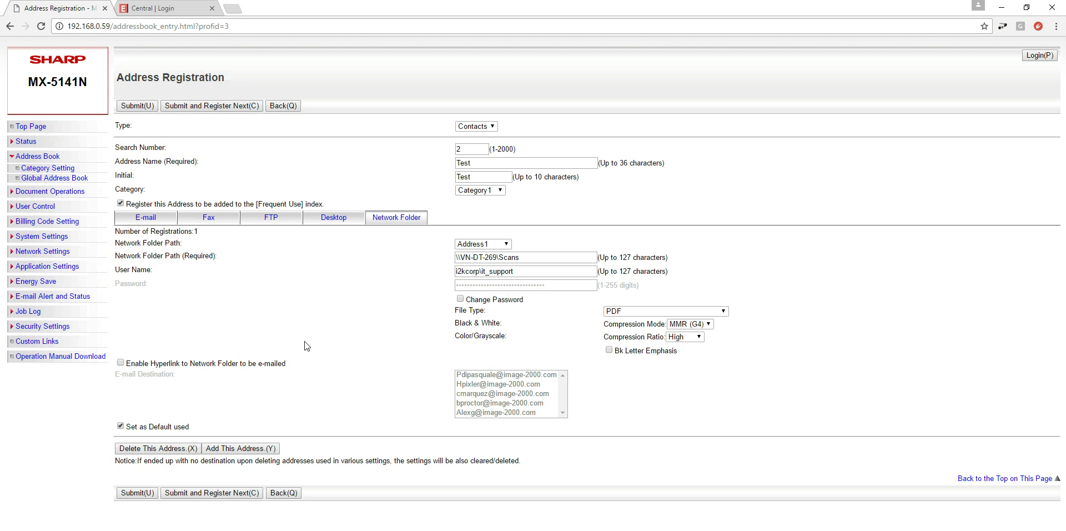
left_click(525, 255)
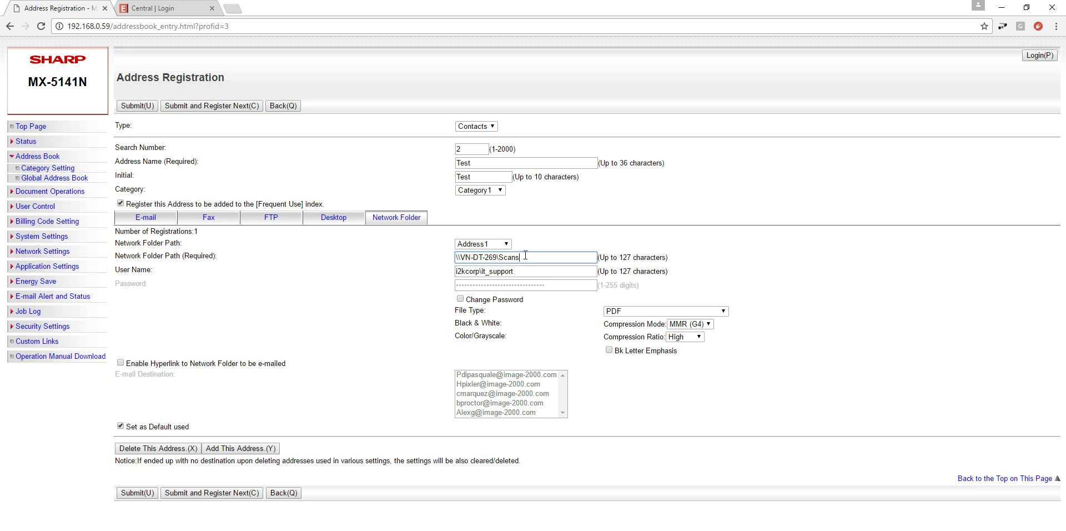
left_click(531, 269)
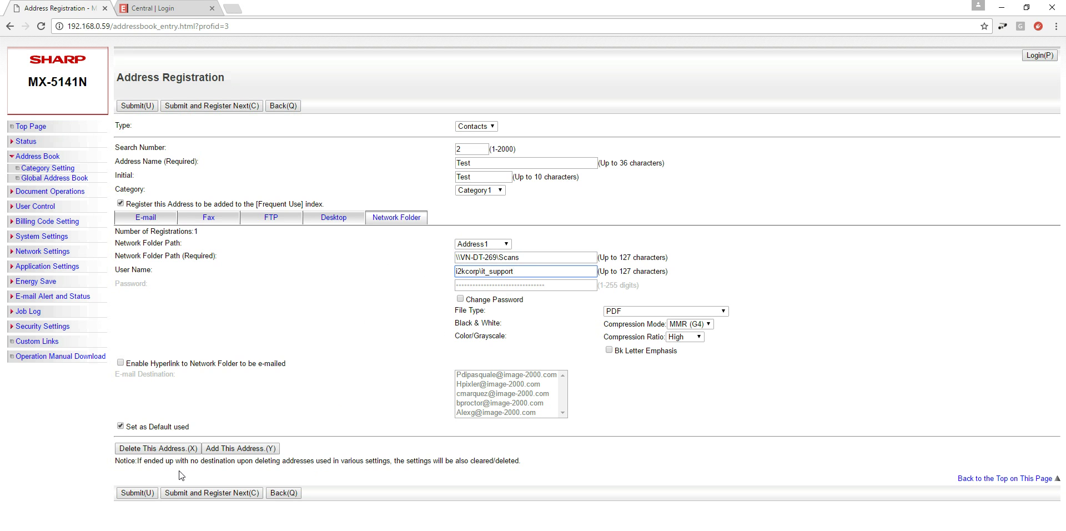
left_click(138, 493)
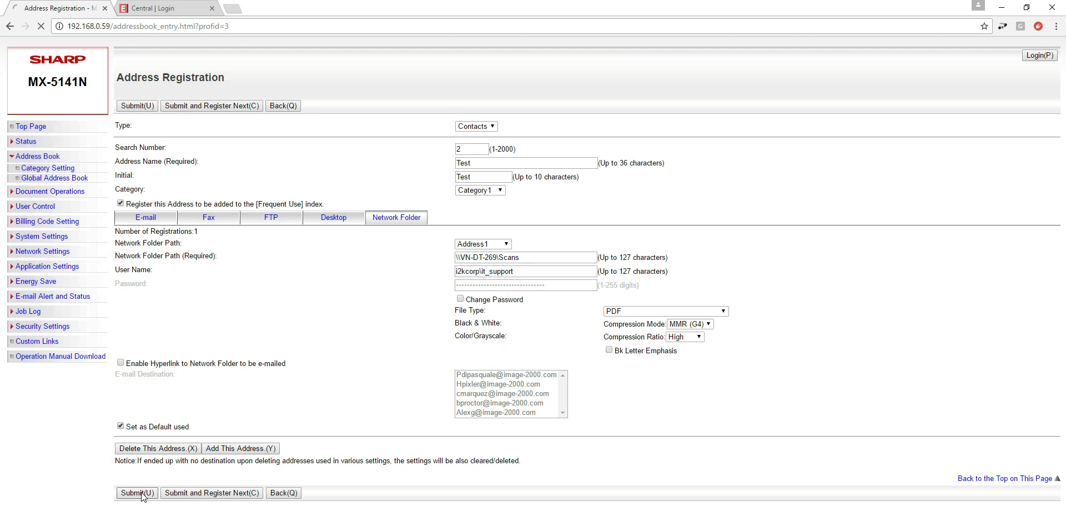